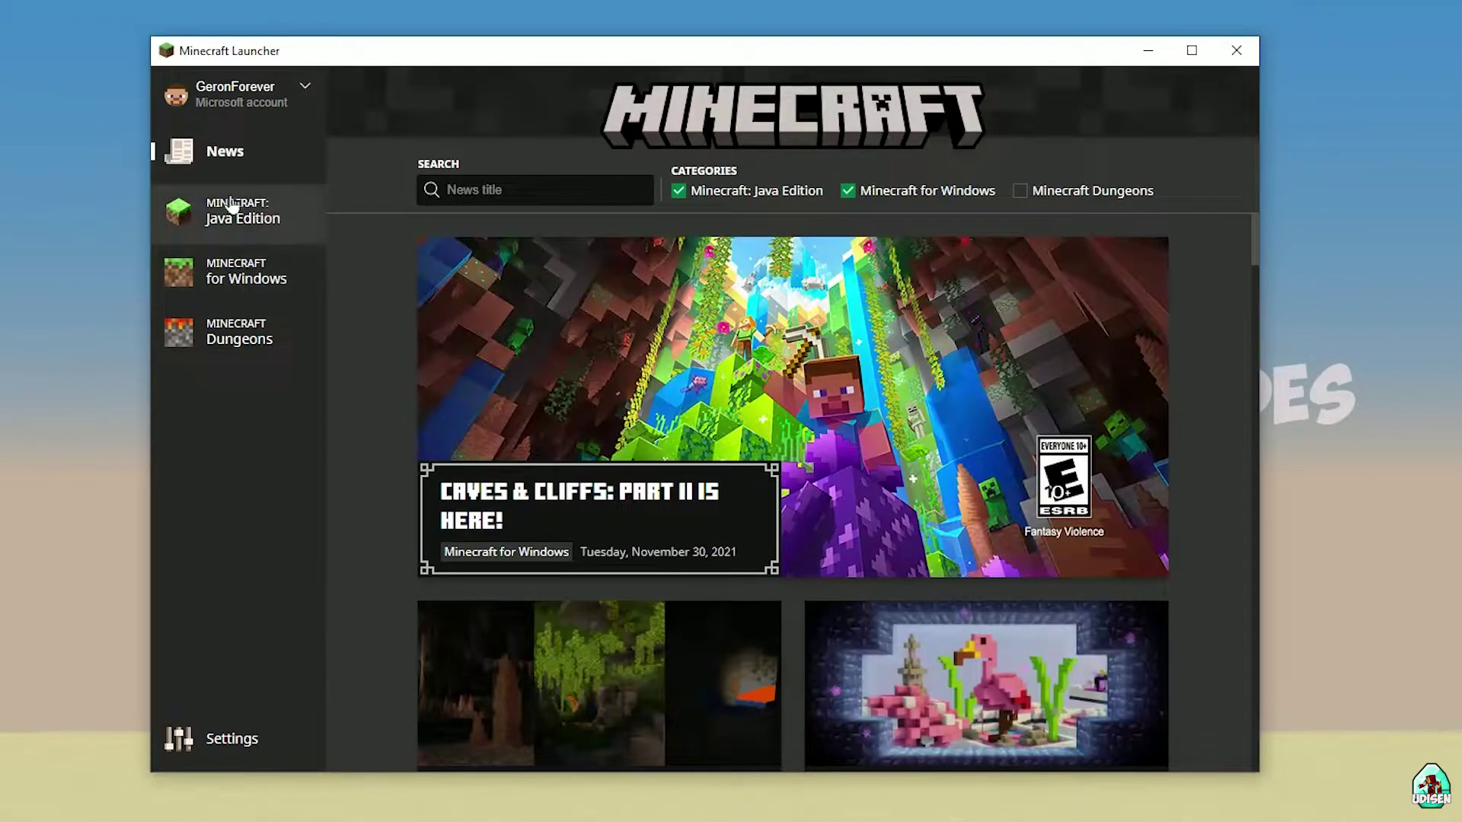
Show the Java Edition installations list (UDISEN.COM, Latest release), discarding a started new installation
{"action": "left_click", "coordinate": [268, 217]}
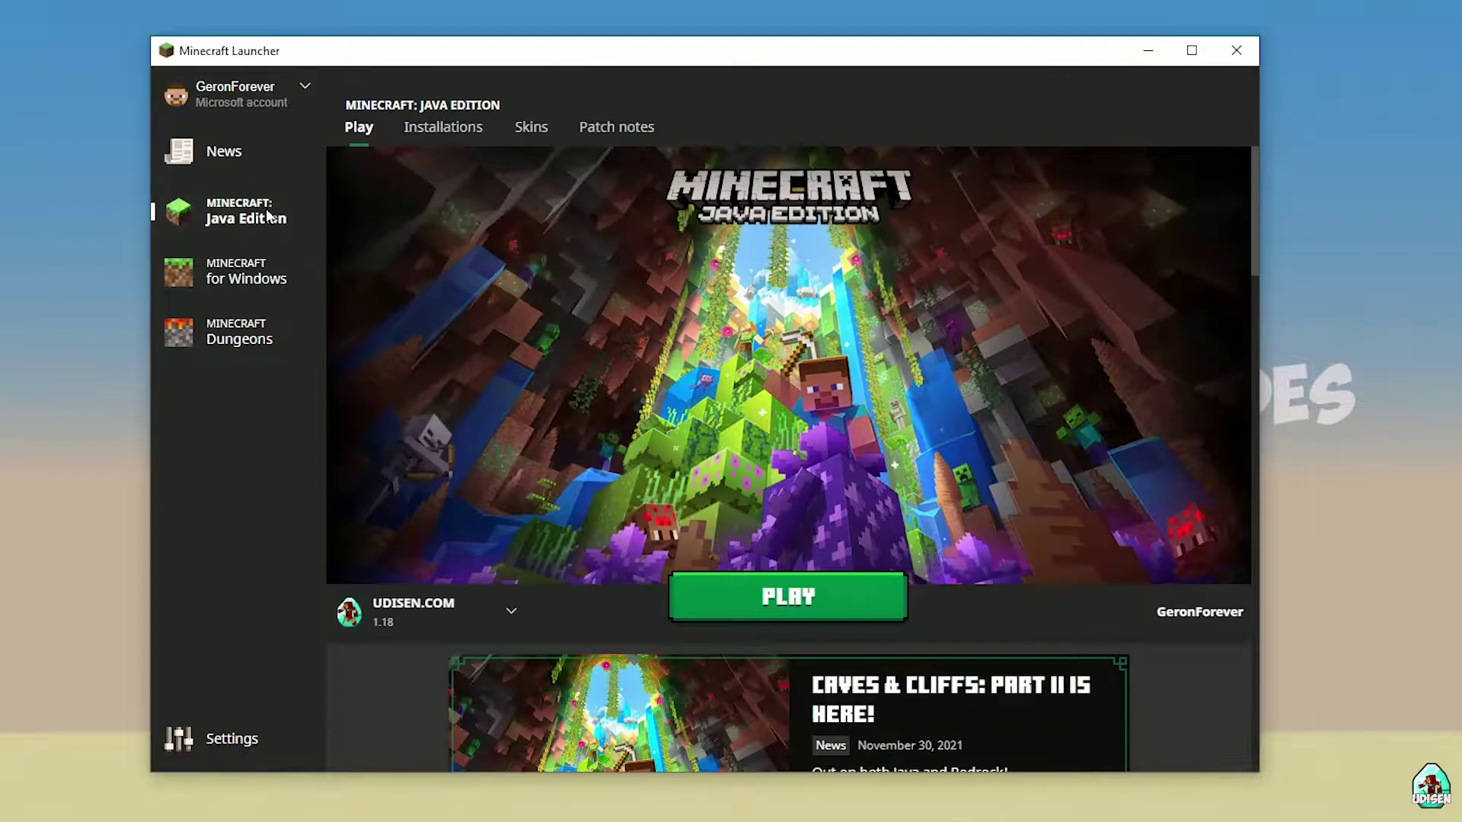
{"action": "left_click", "coordinate": [466, 129]}
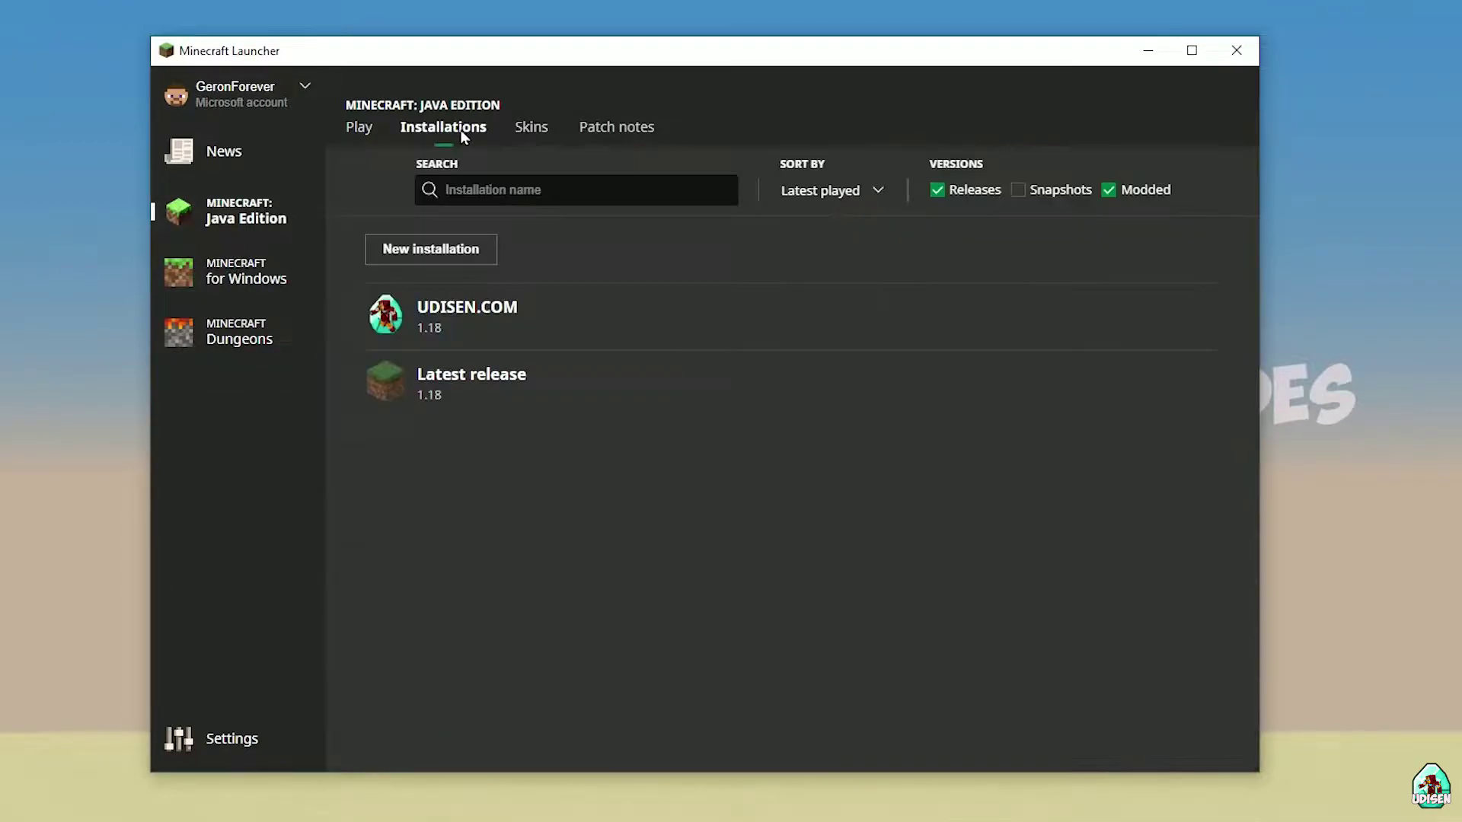
{"action": "left_click", "coordinate": [431, 247]}
{"action": "left_click", "coordinate": [577, 261]}
{"action": "type", "text": "jnghnmghngnhgn"}
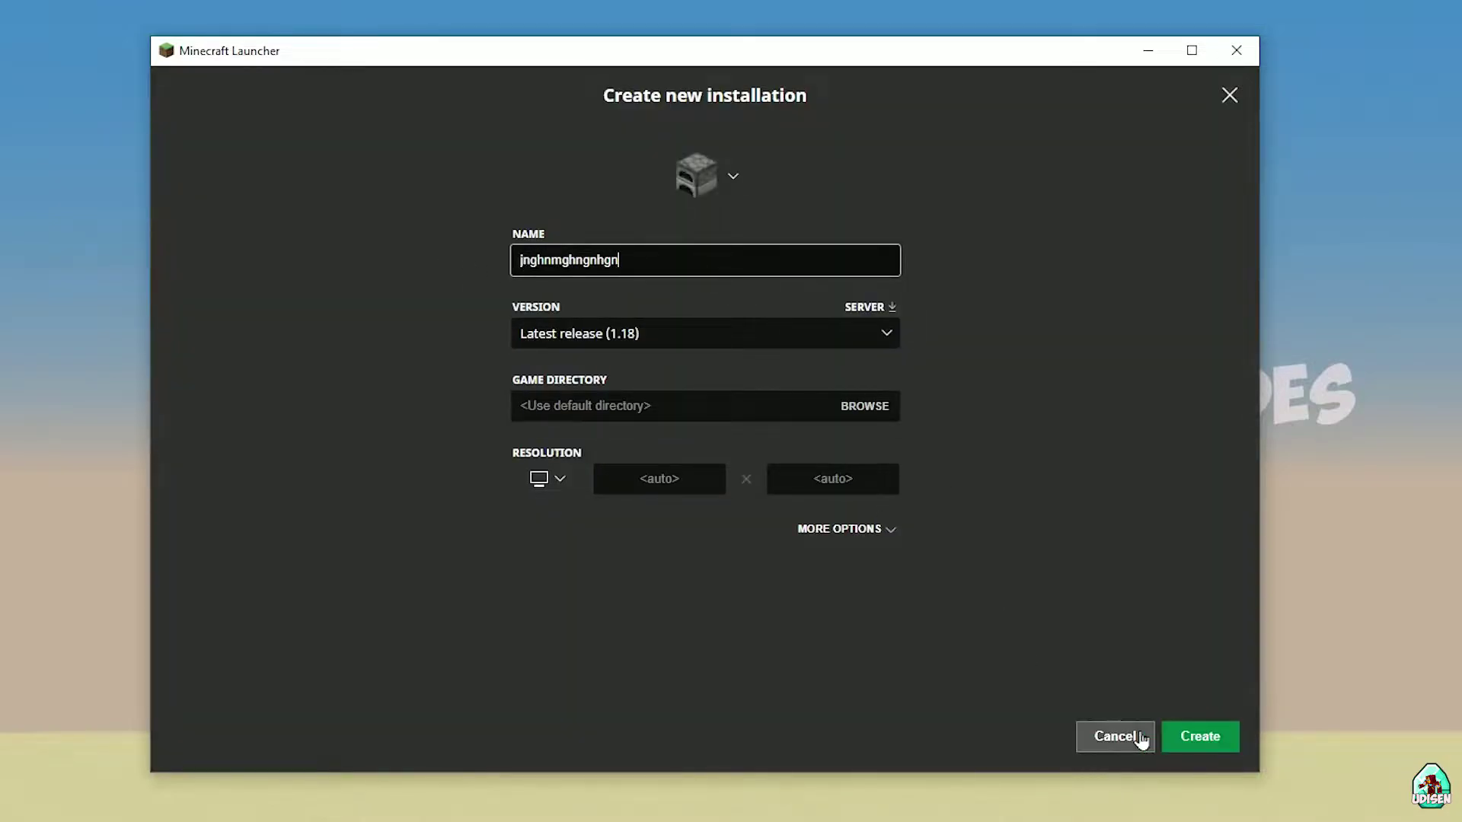
{"action": "left_click", "coordinate": [1115, 740]}
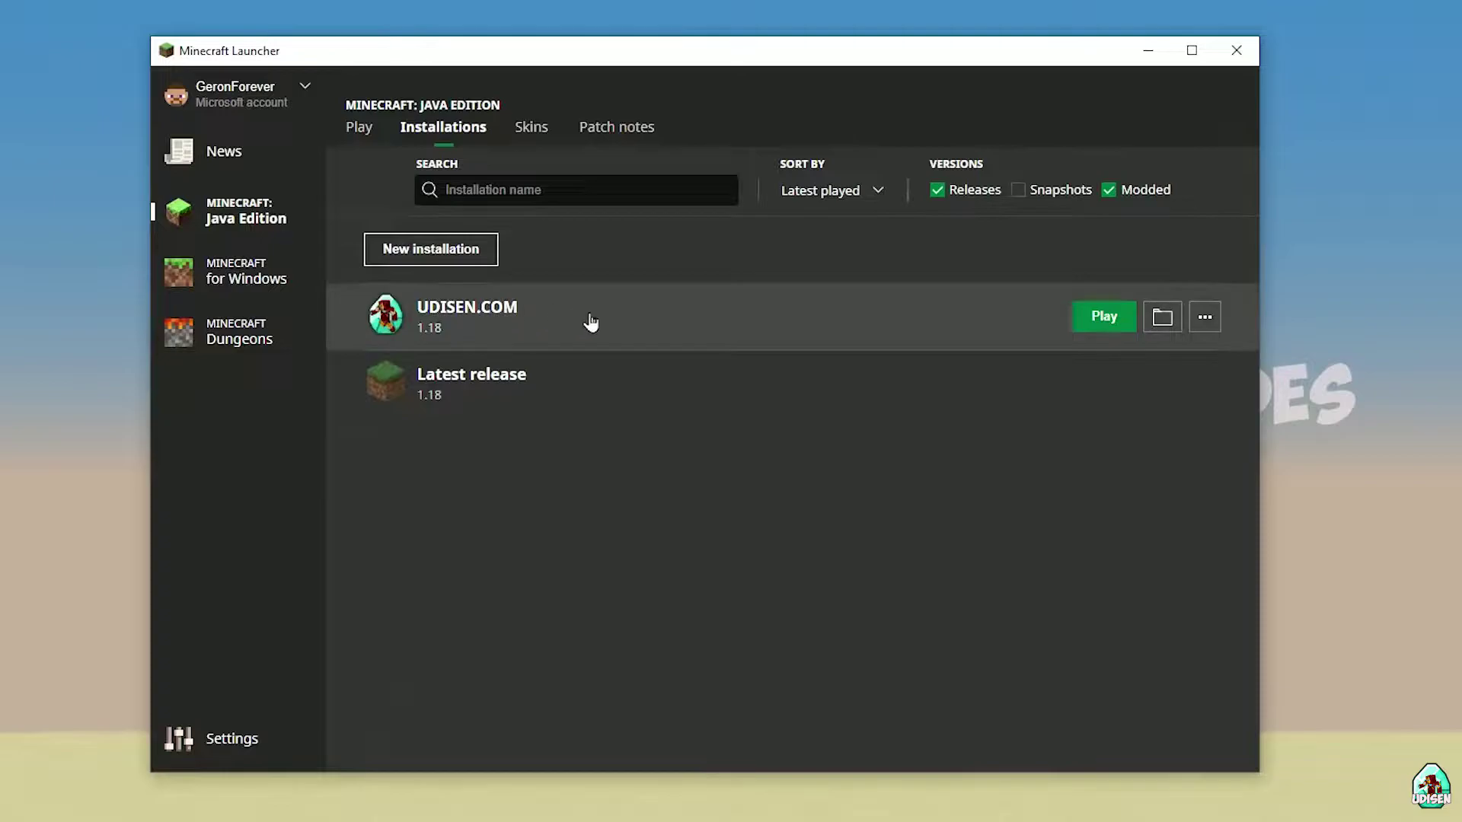
{"action": "left_click", "coordinate": [530, 320]}
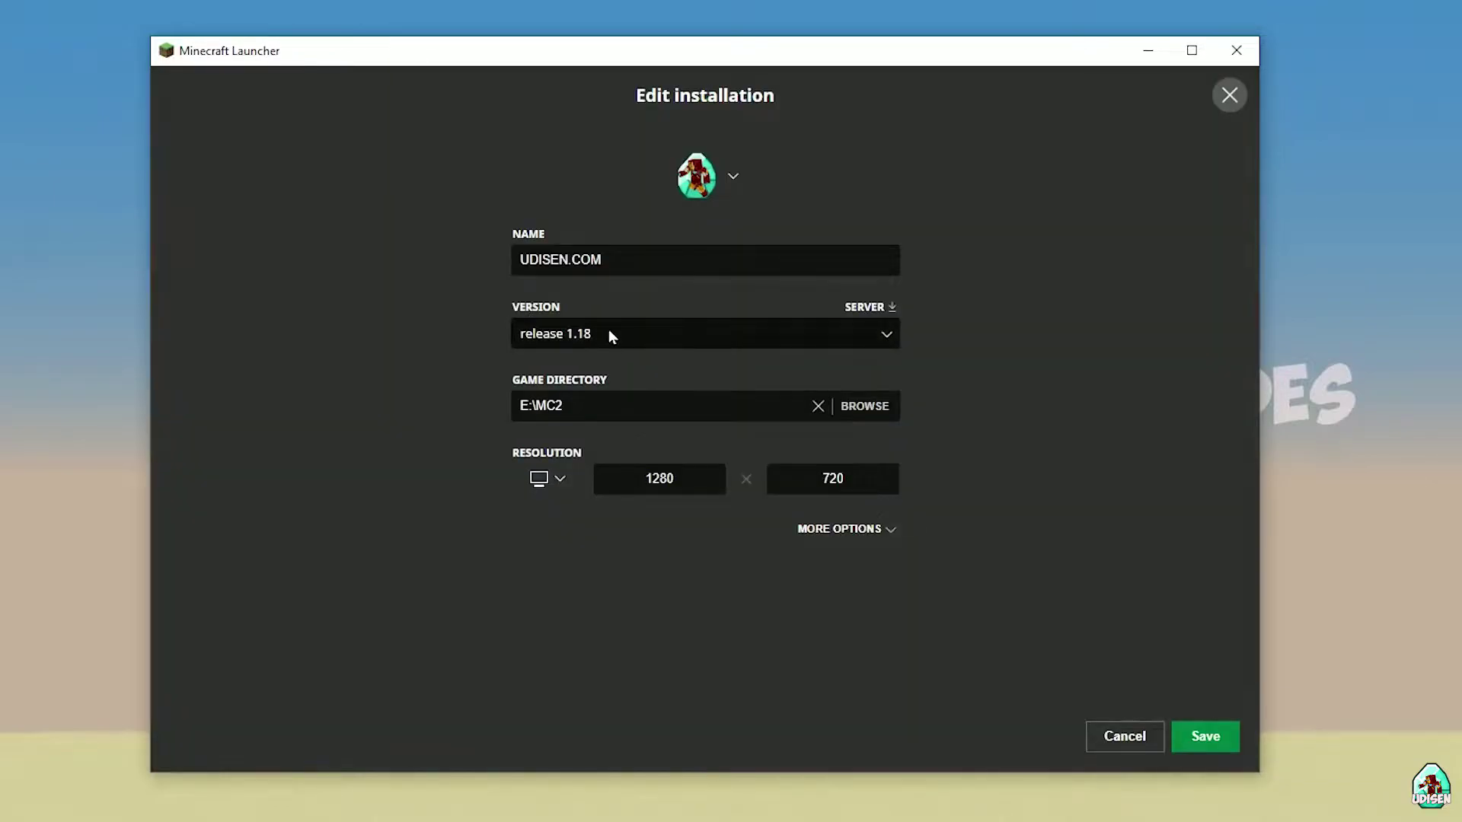
{"action": "left_click", "coordinate": [609, 333]}
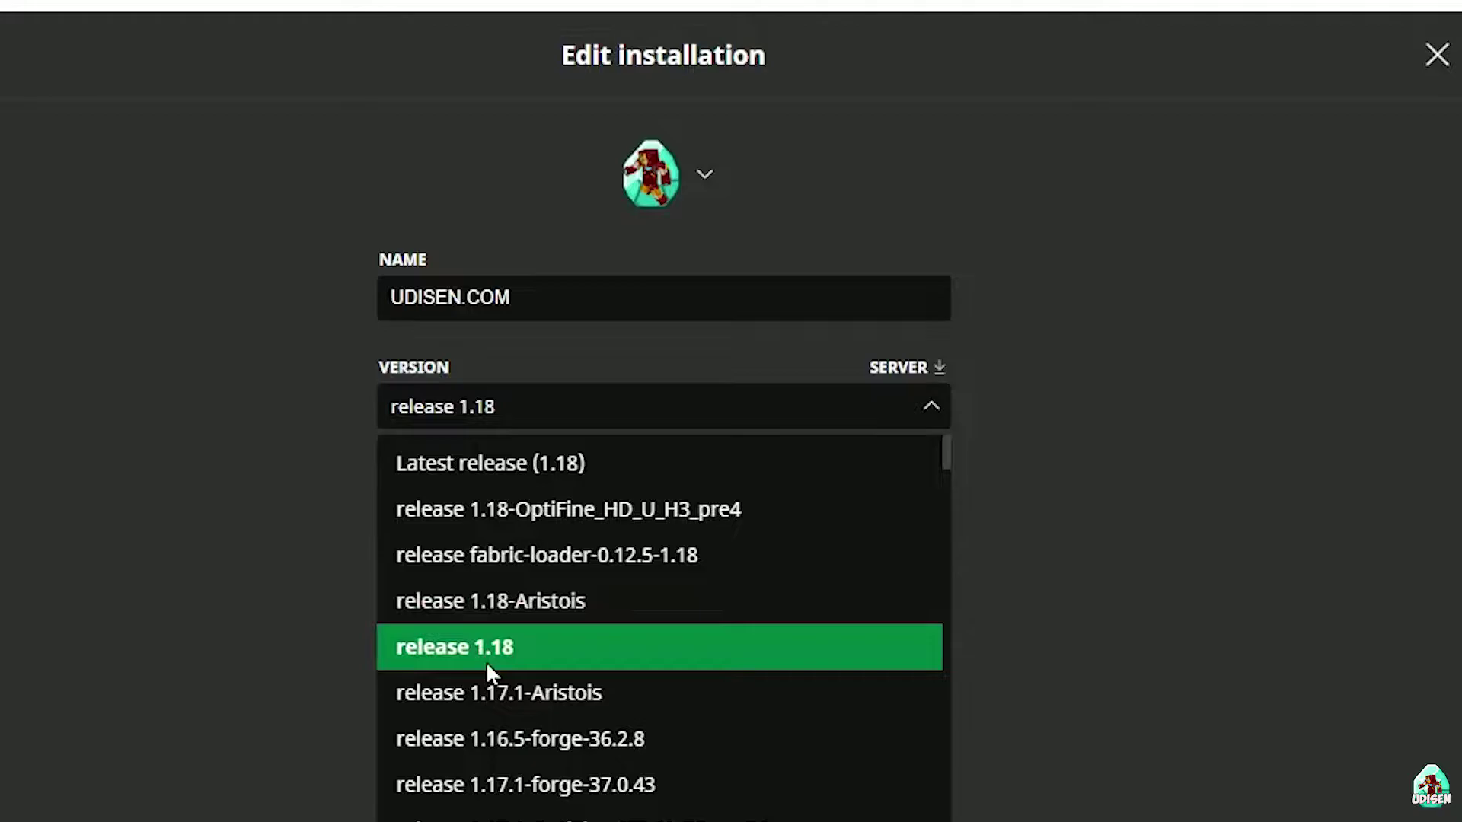
{"action": "left_click", "coordinate": [583, 499]}
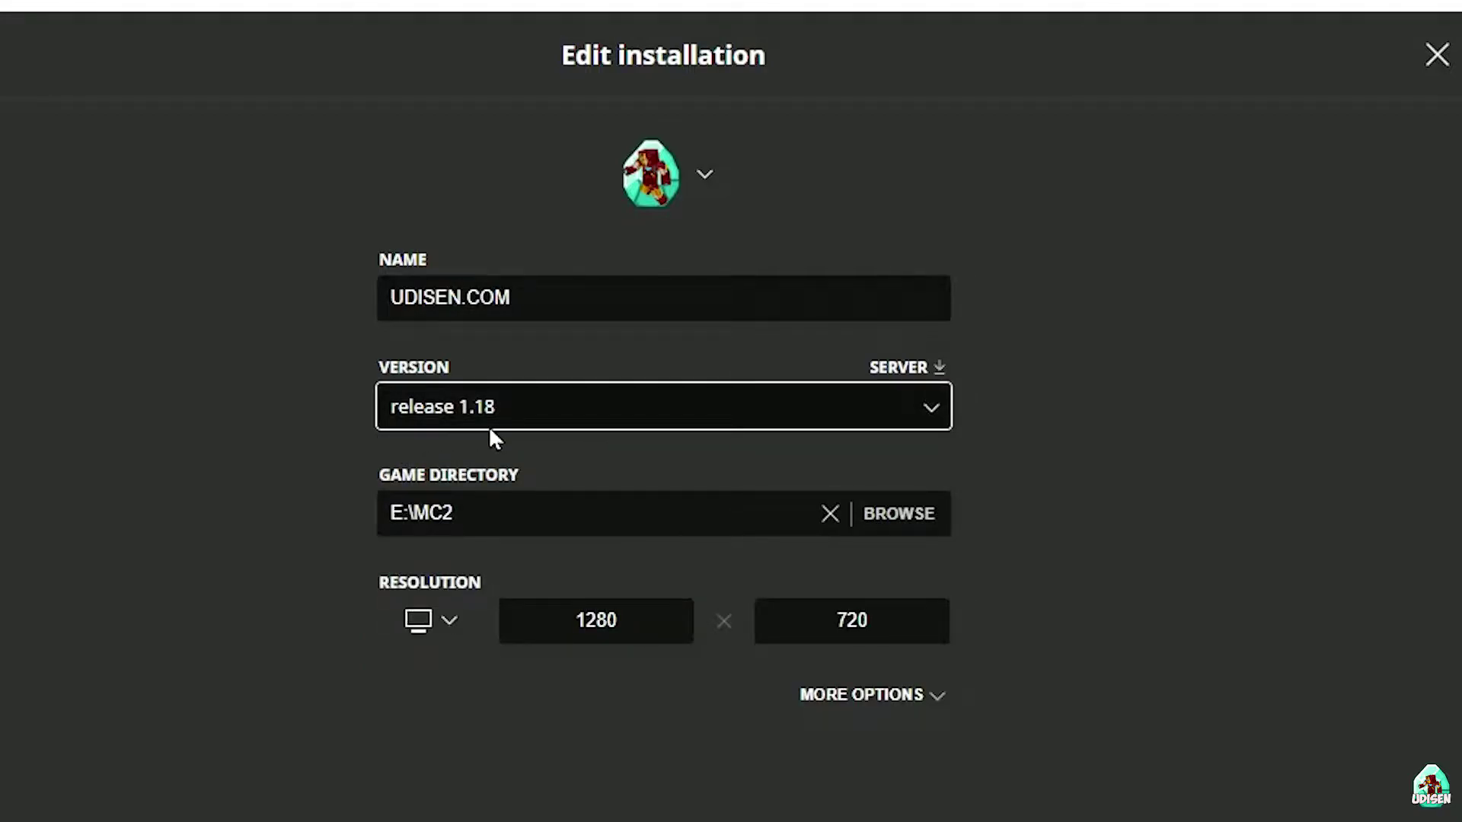
{"action": "left_click", "coordinate": [511, 410]}
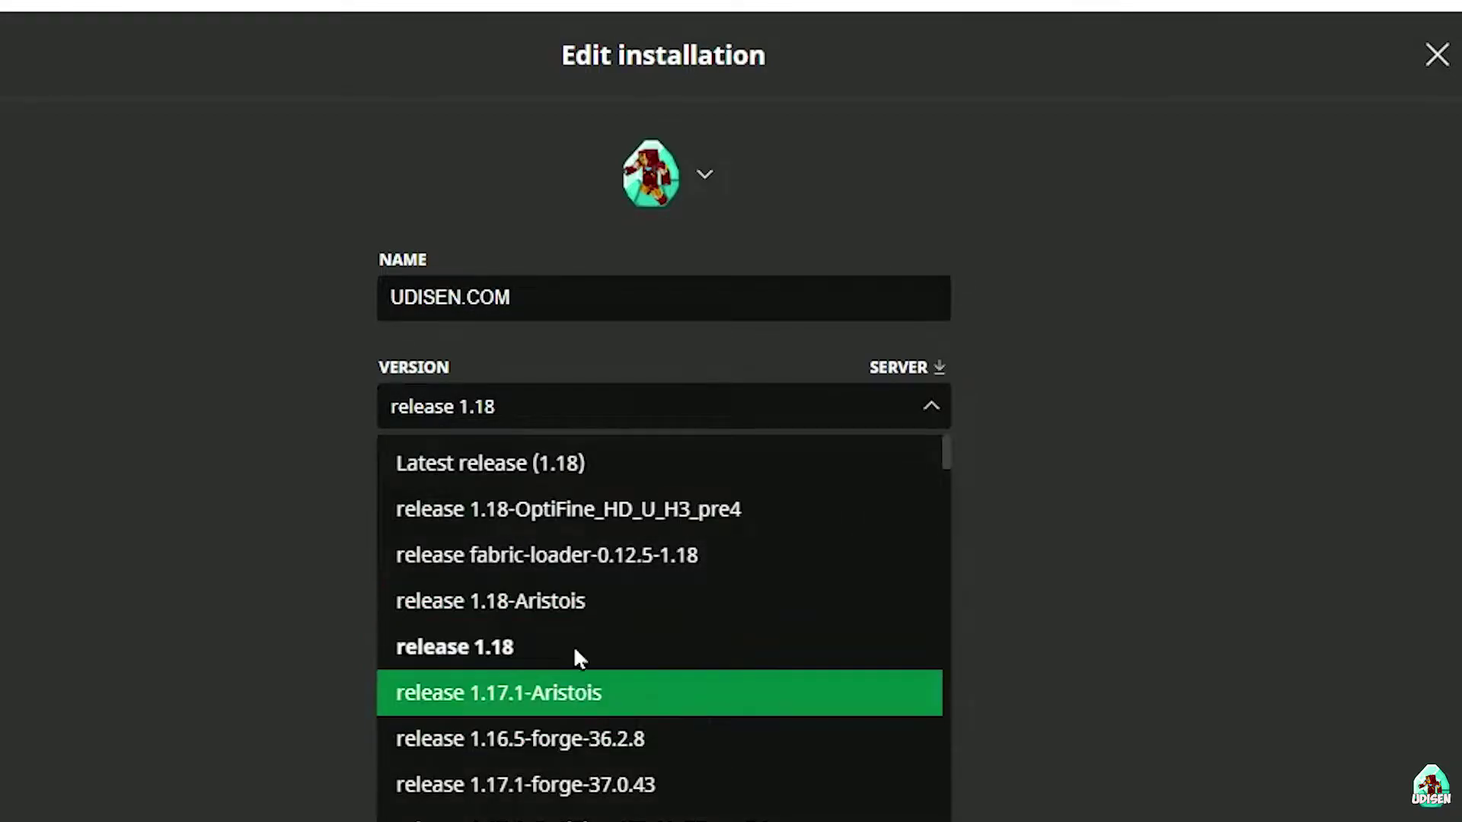
{"action": "scroll", "coordinate": [647, 567], "scroll_direction": "down", "scroll_amount": 3}
{"action": "left_click", "coordinate": [636, 555]}
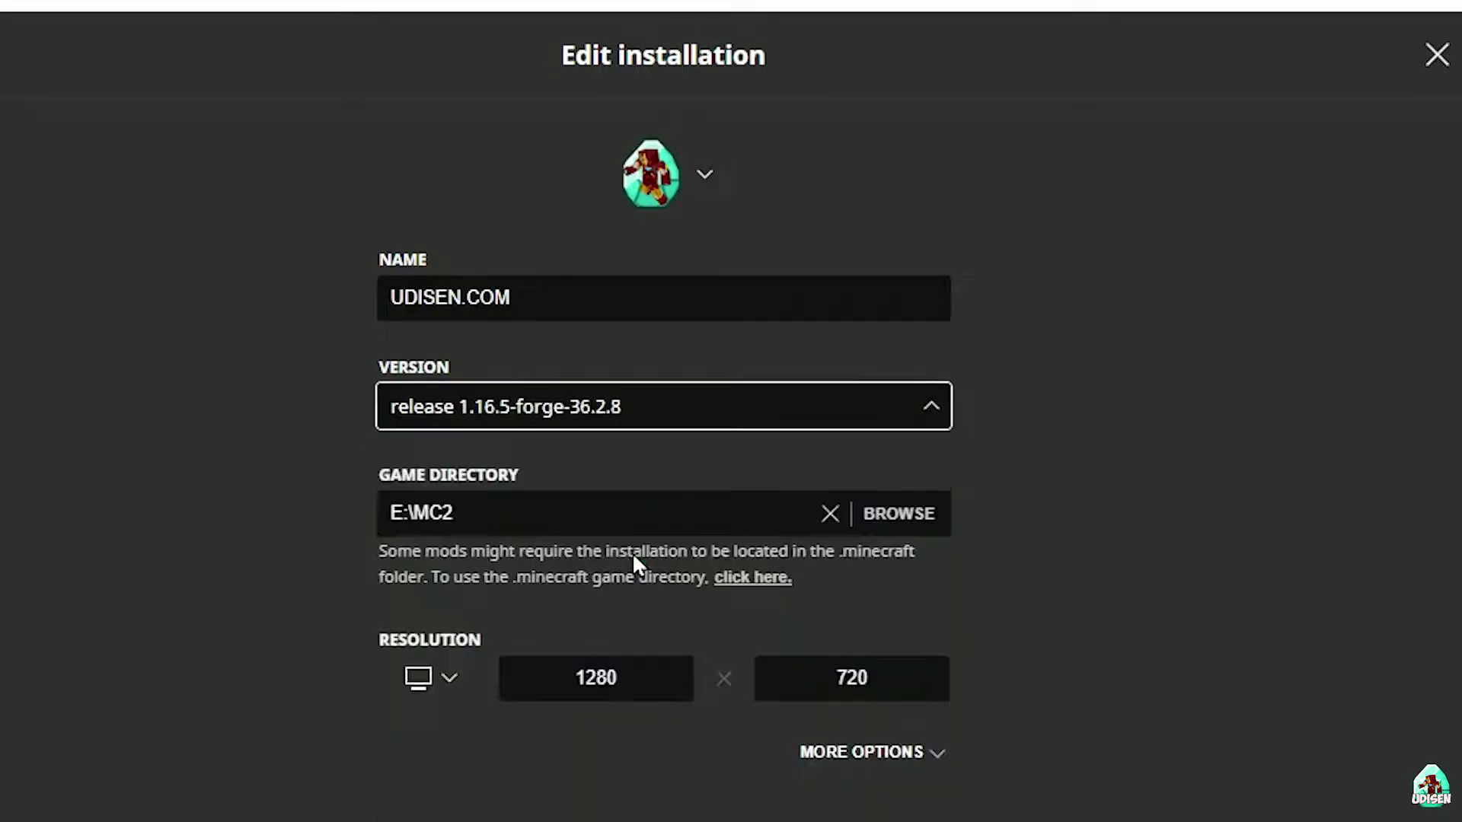
{"action": "left_click", "coordinate": [596, 421]}
{"action": "scroll", "coordinate": [579, 616], "scroll_direction": "down", "scroll_amount": 5}
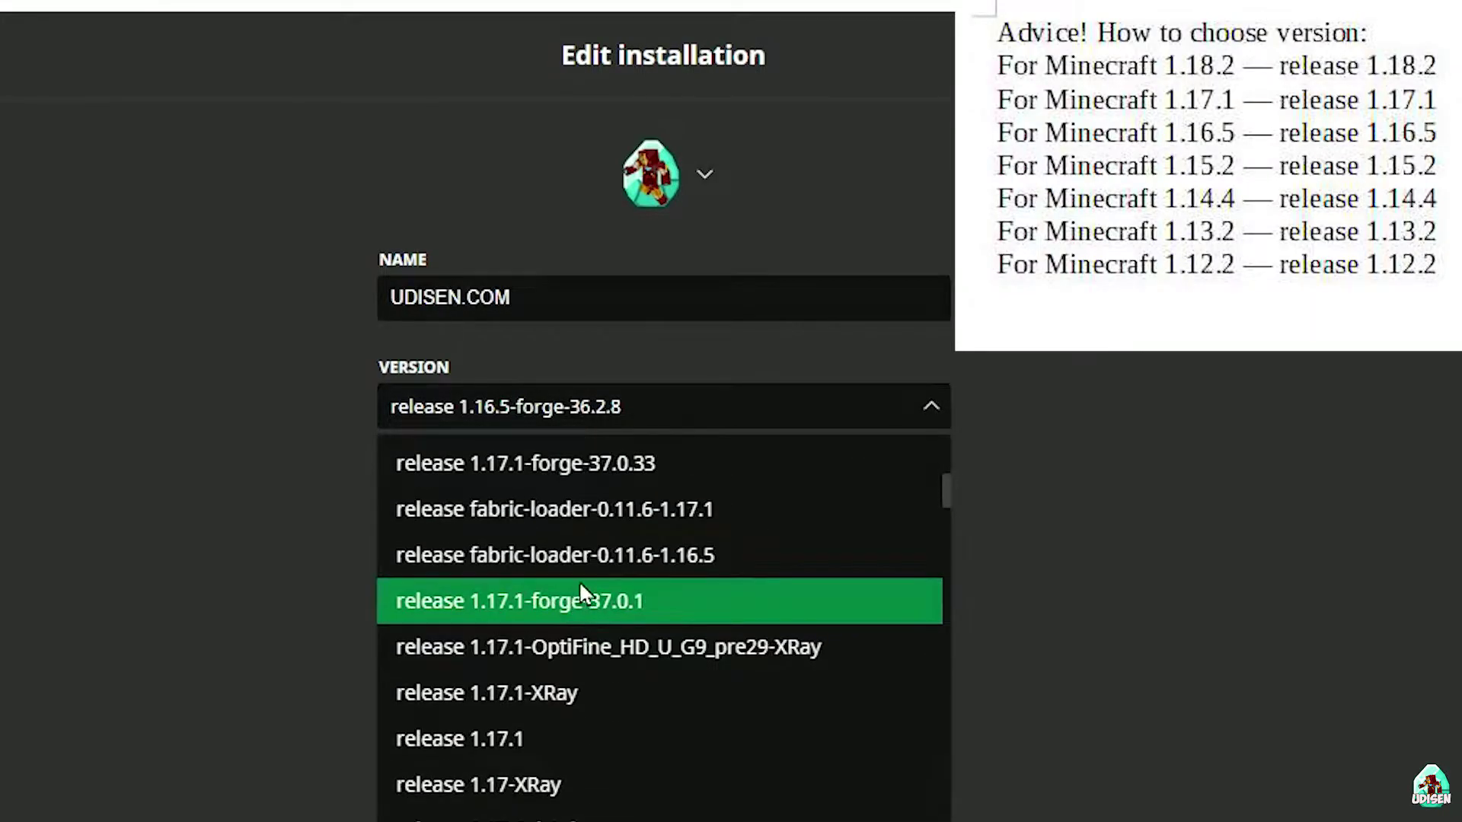
{"action": "scroll", "coordinate": [588, 594], "scroll_direction": "up", "scroll_amount": 3}
{"action": "left_click", "coordinate": [614, 618]}
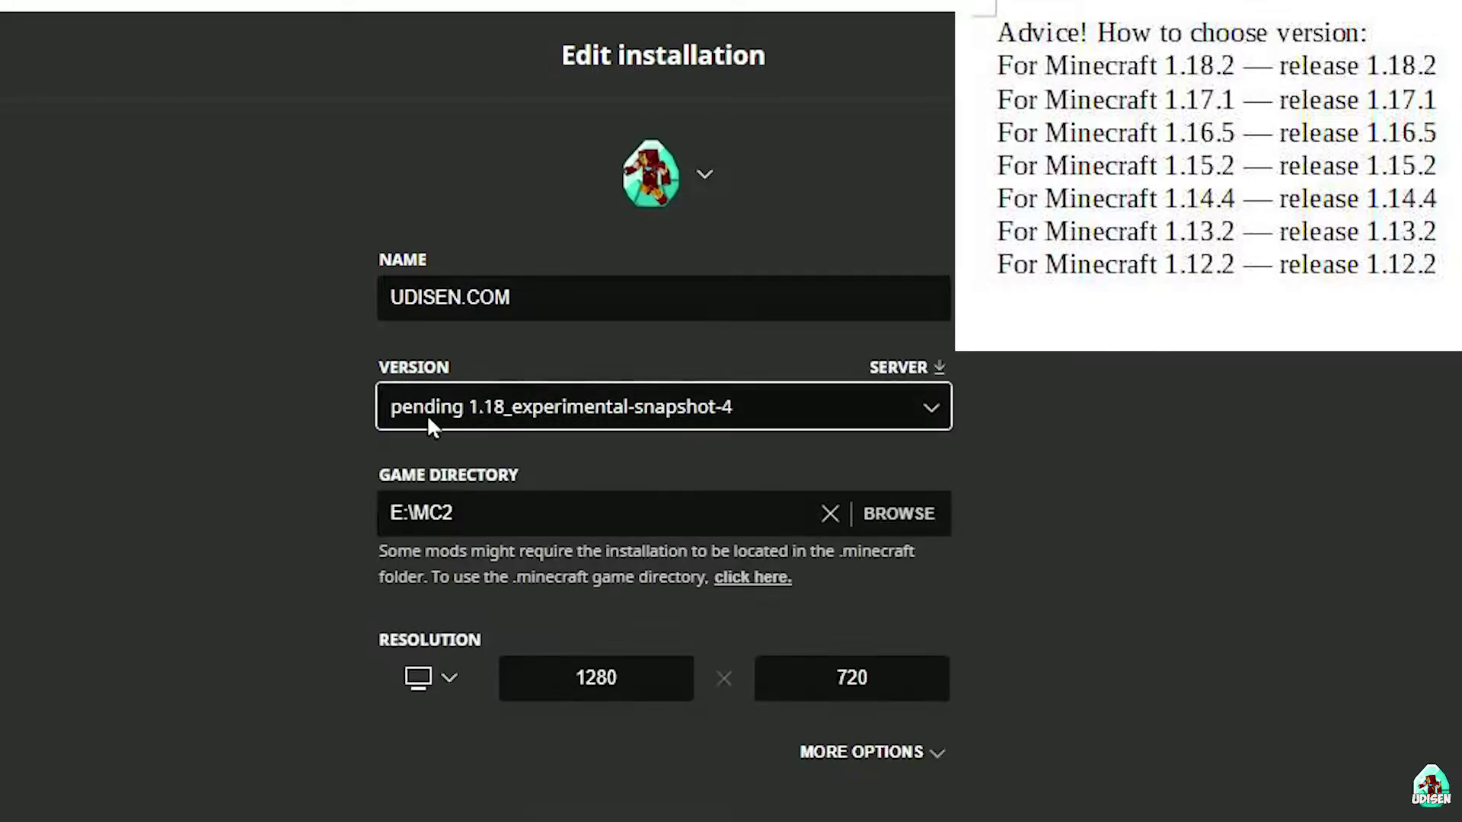
{"action": "left_click", "coordinate": [731, 409]}
{"action": "scroll", "coordinate": [609, 564], "scroll_direction": "up", "scroll_amount": 3}
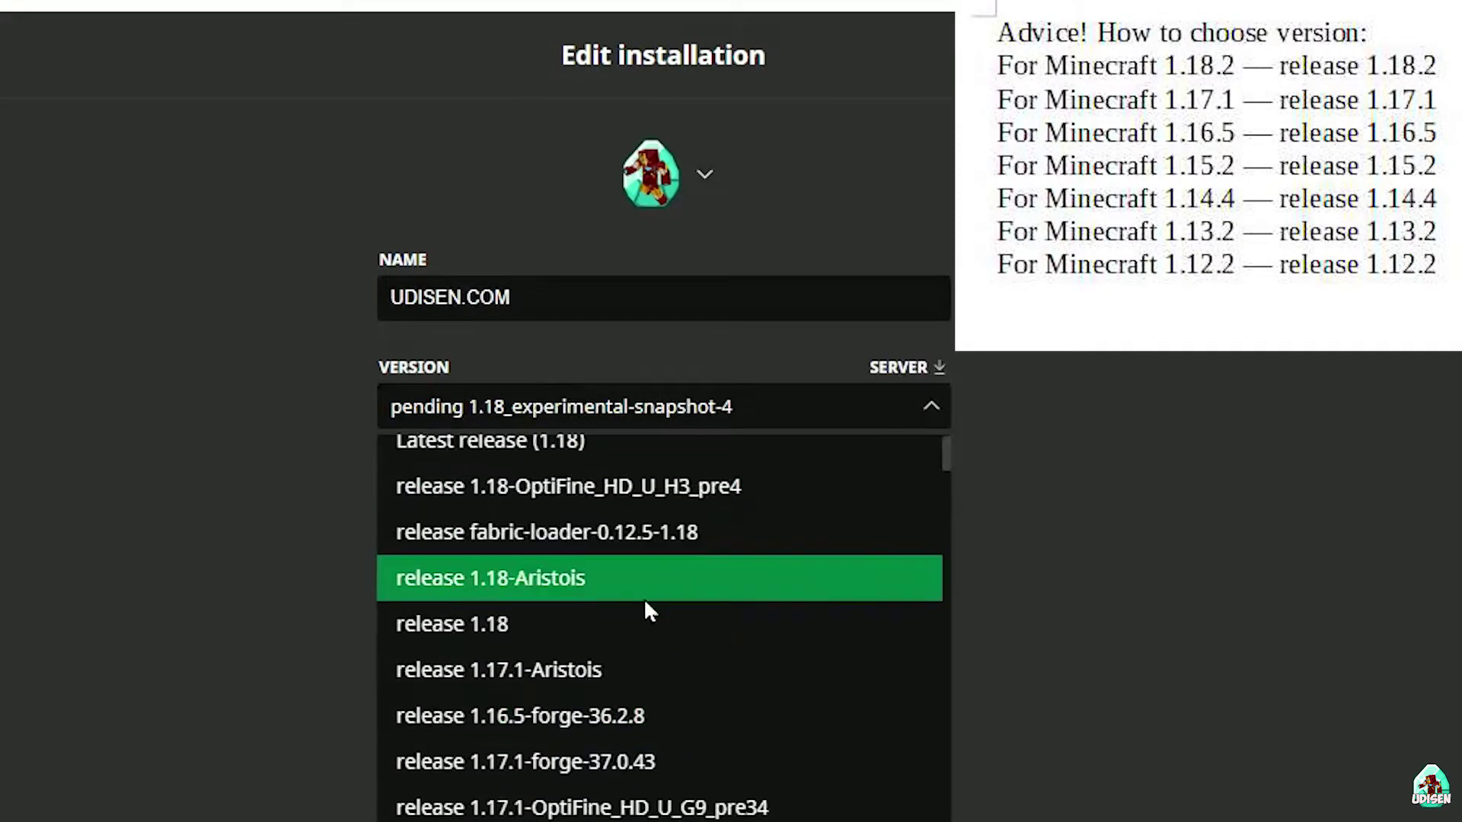
{"action": "left_click", "coordinate": [634, 611]}
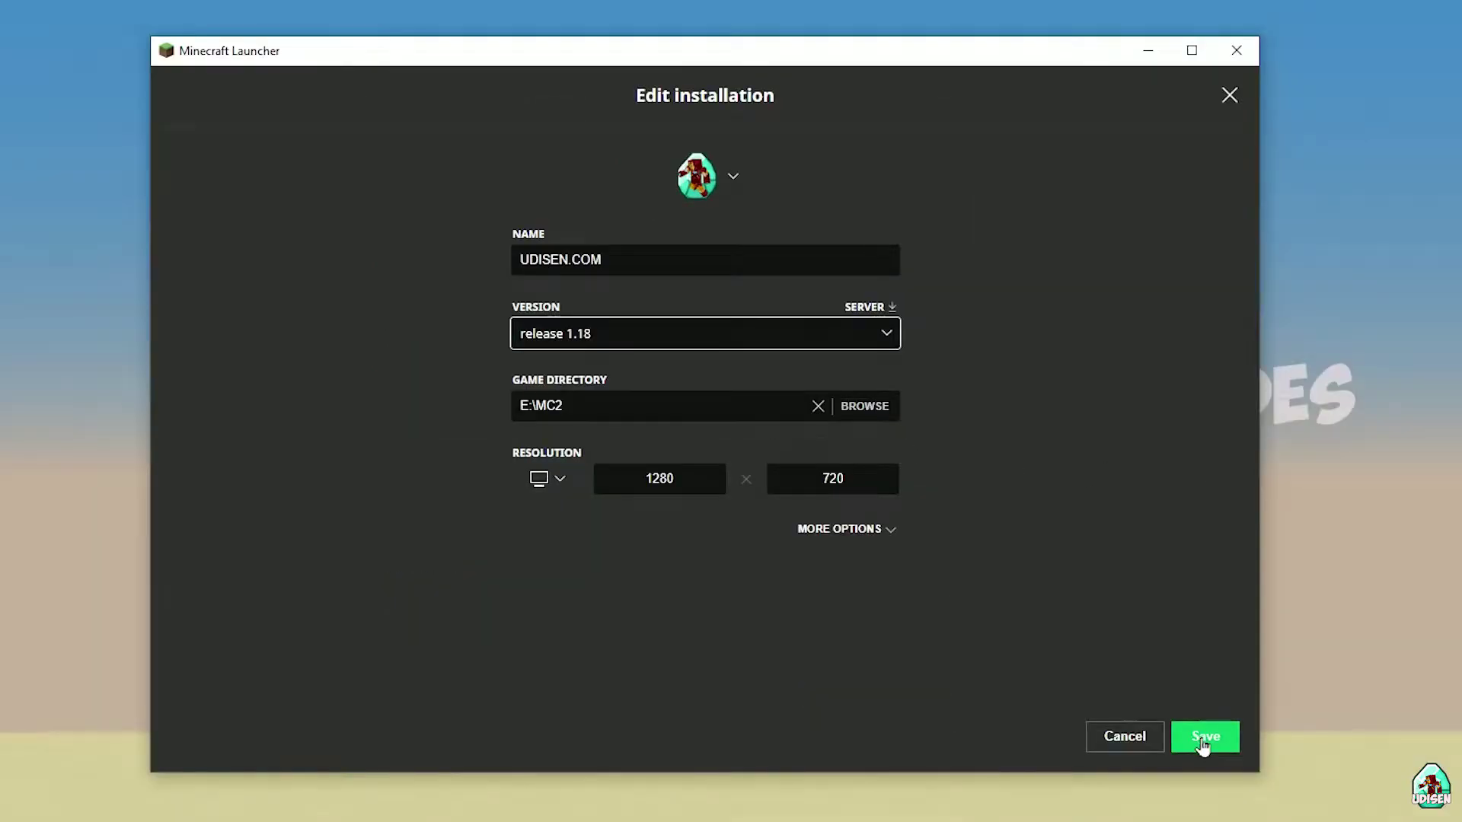
{"action": "left_click", "coordinate": [1203, 739]}
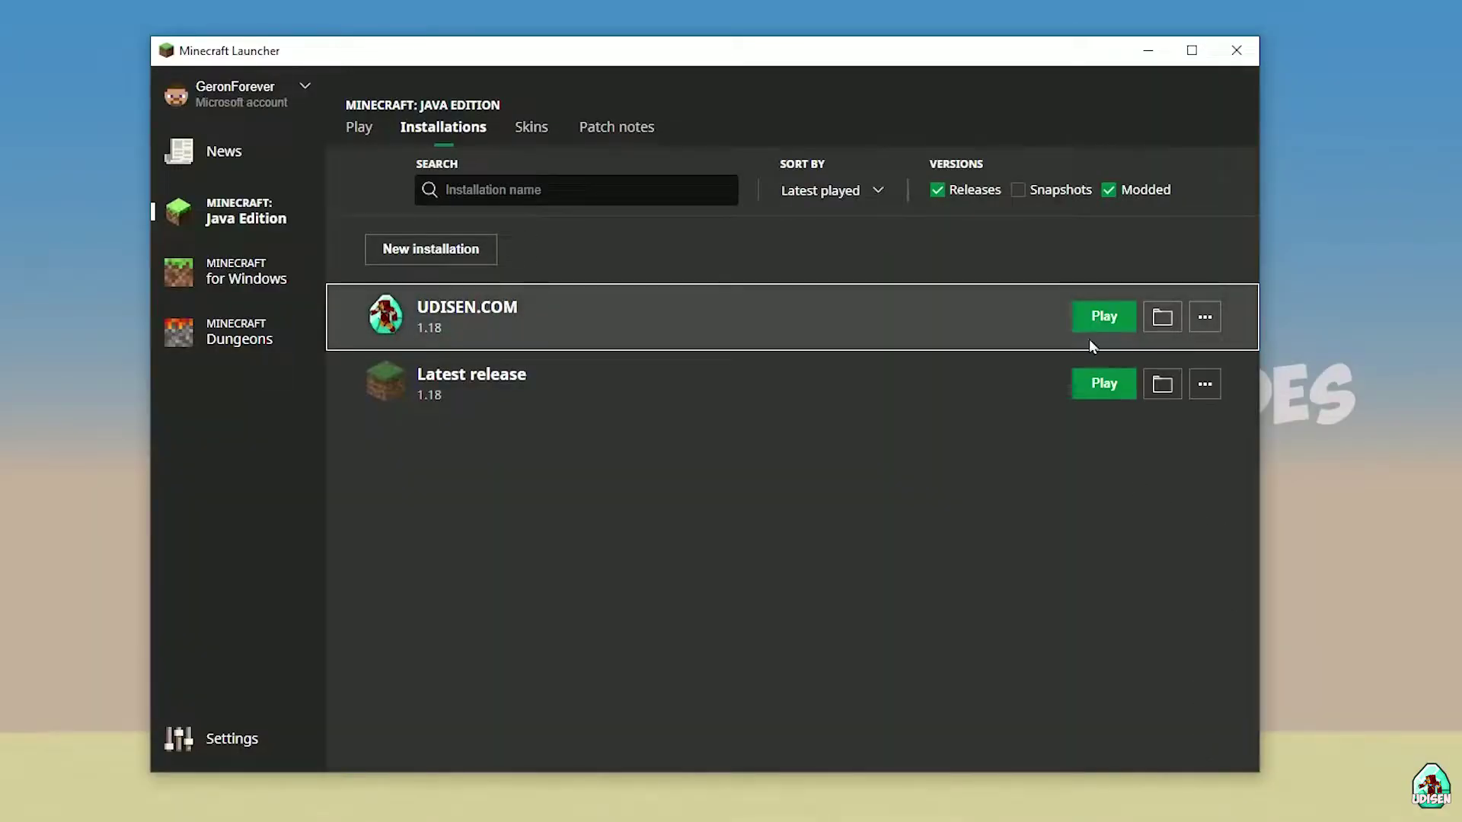
Launch the UDISEN.COM installation of Minecraft 1.18, then close the launcher window
{"action": "left_click", "coordinate": [1097, 318]}
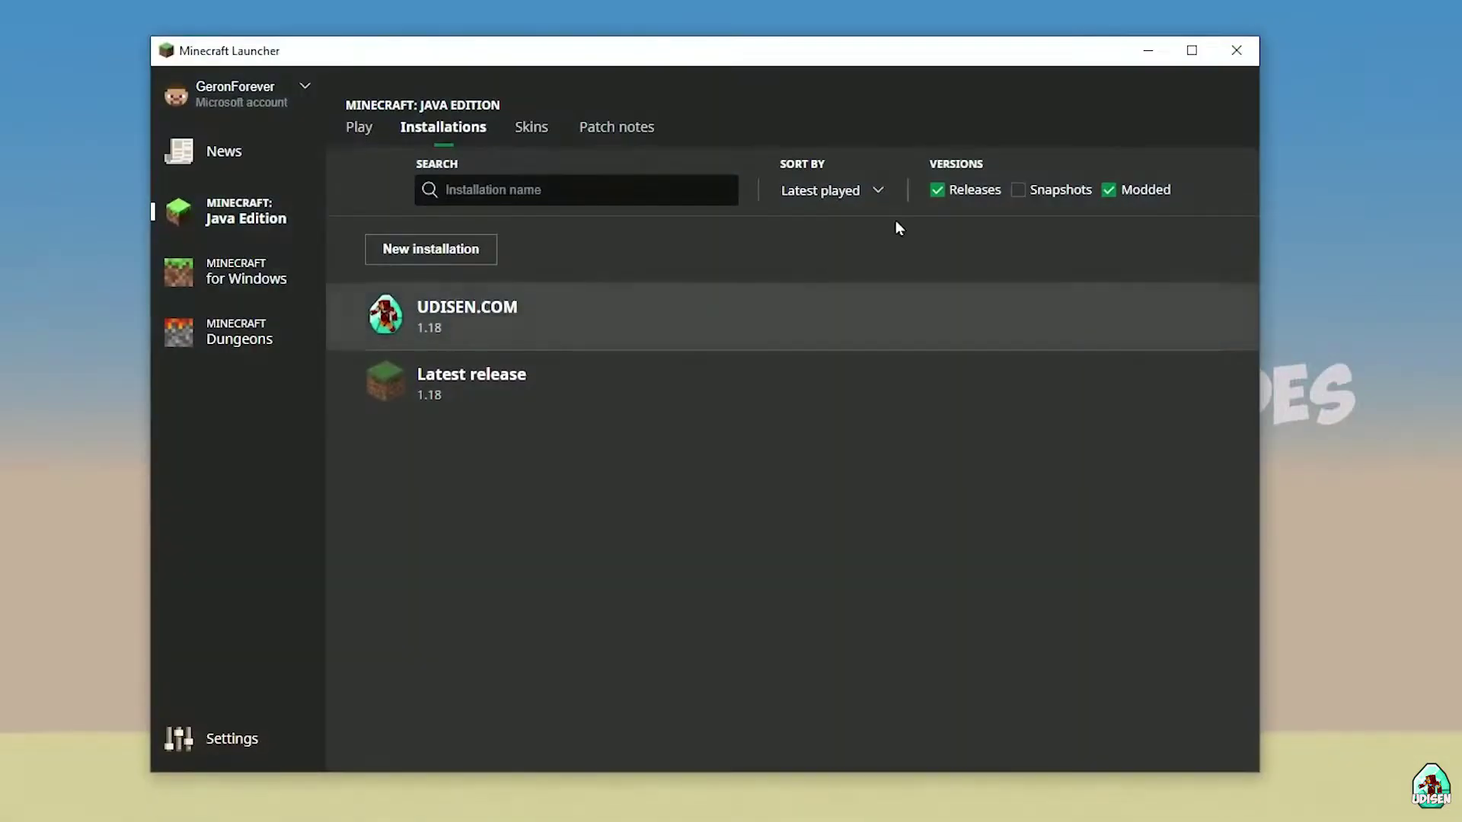
{"action": "left_click", "coordinate": [1232, 57]}
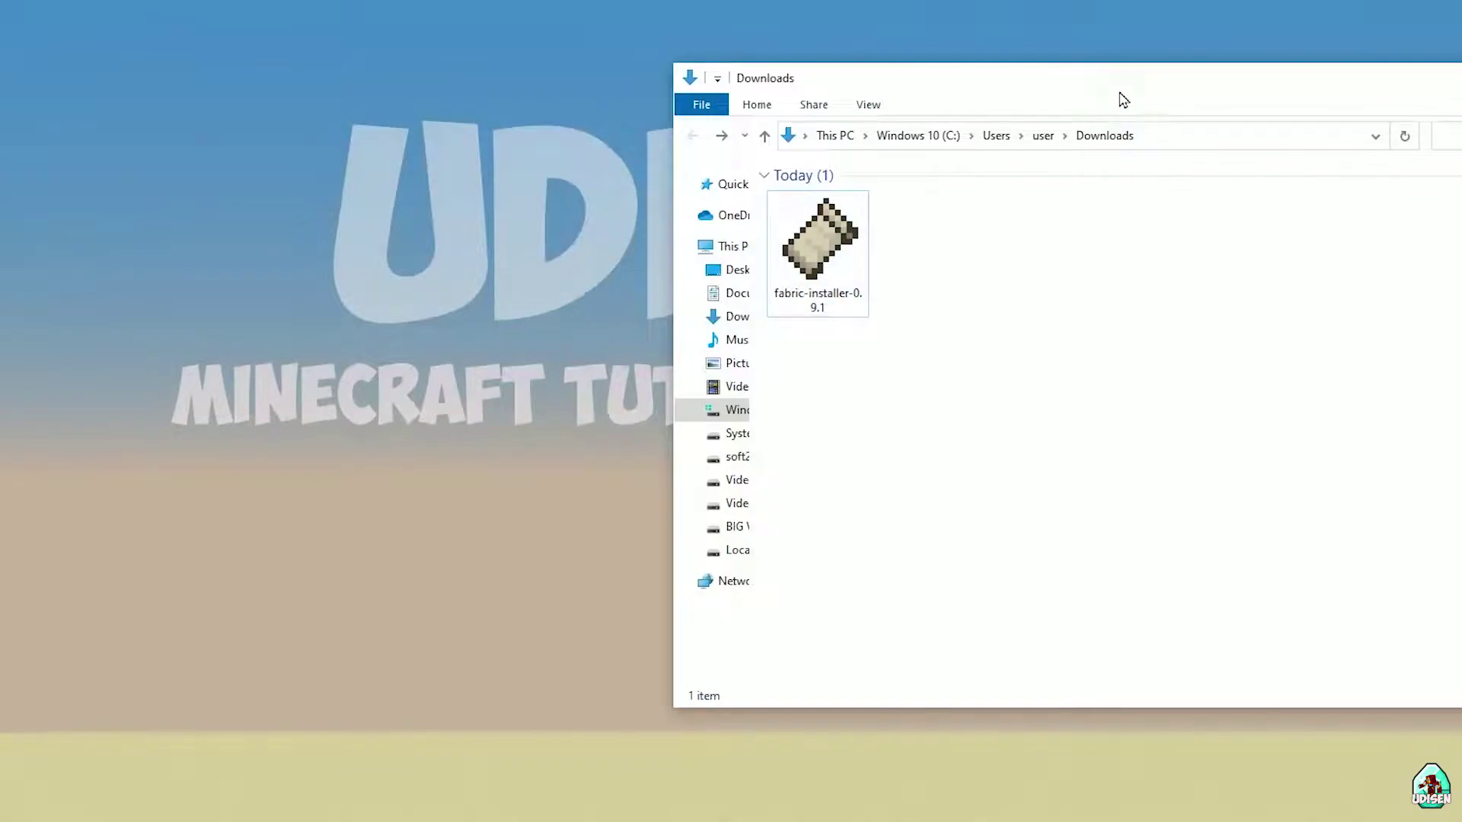
Run the Fabric installer set to Minecraft 1.18.2, loader 0.13.3, with launcher profile creation enabled
{"action": "left_click_drag", "start_coordinate": [1121, 99], "coordinate": [764, 95]}
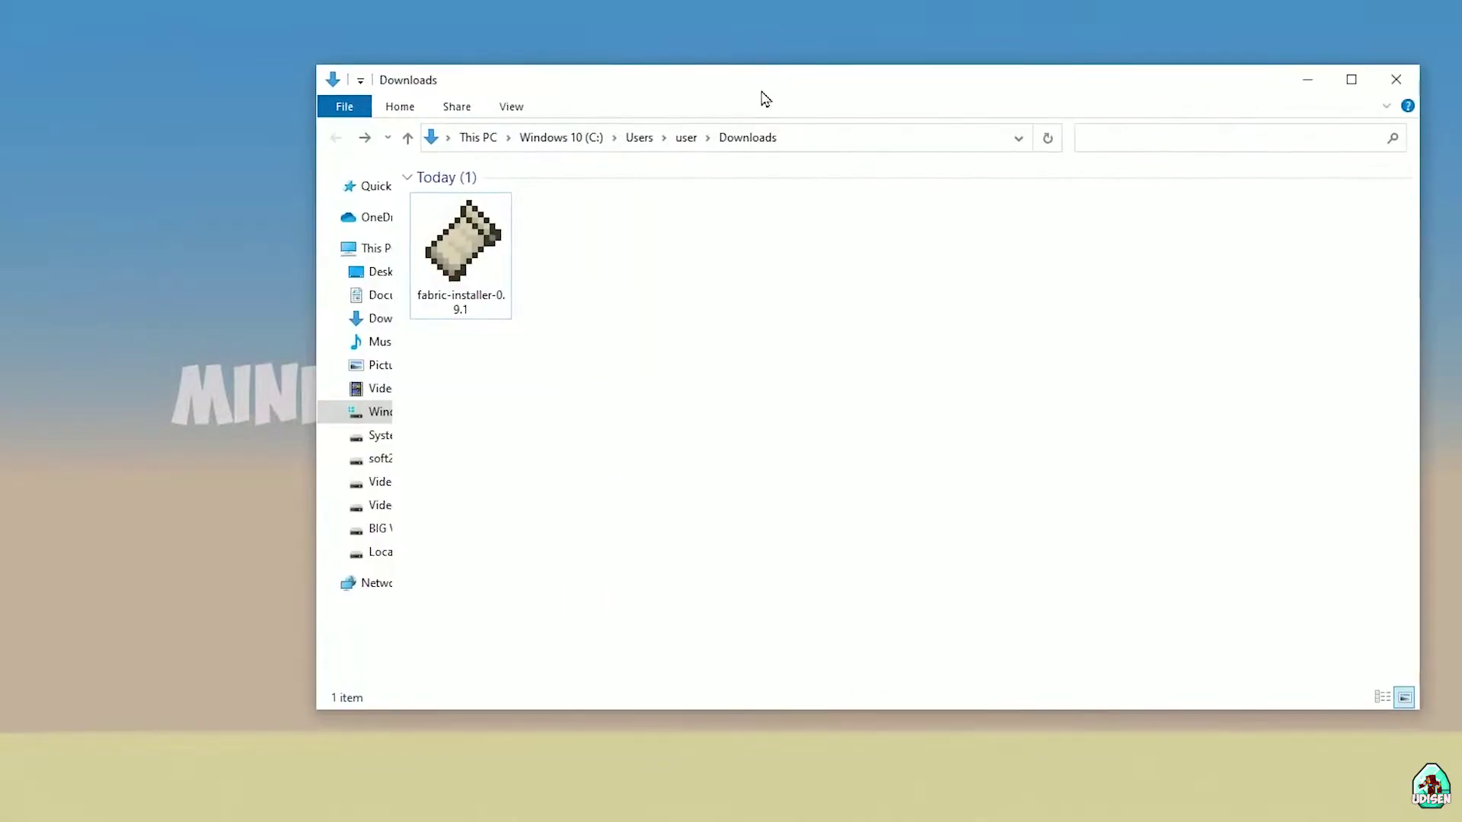
{"action": "double_click", "coordinate": [476, 244]}
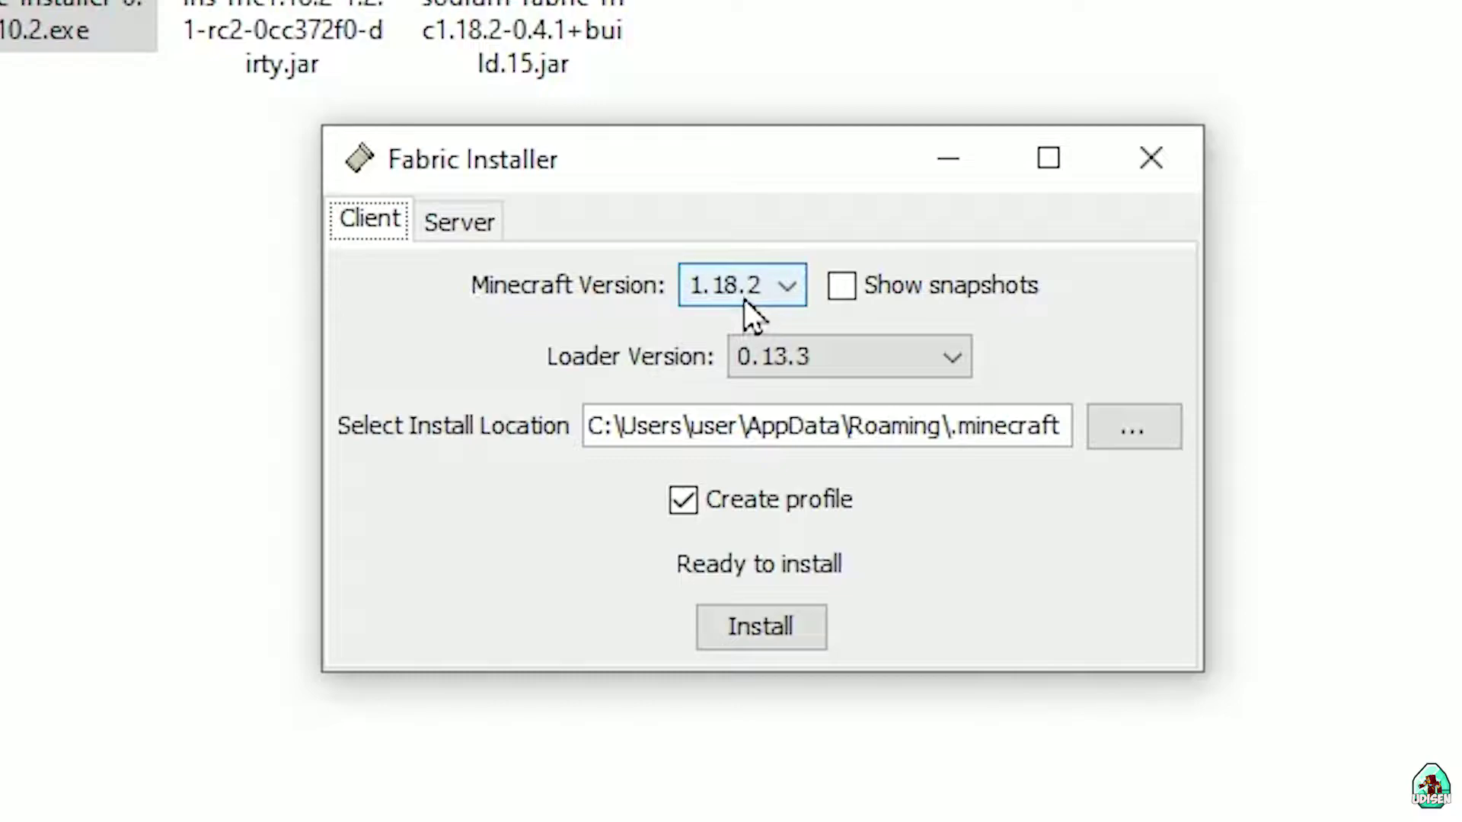
{"action": "left_click", "coordinate": [785, 283]}
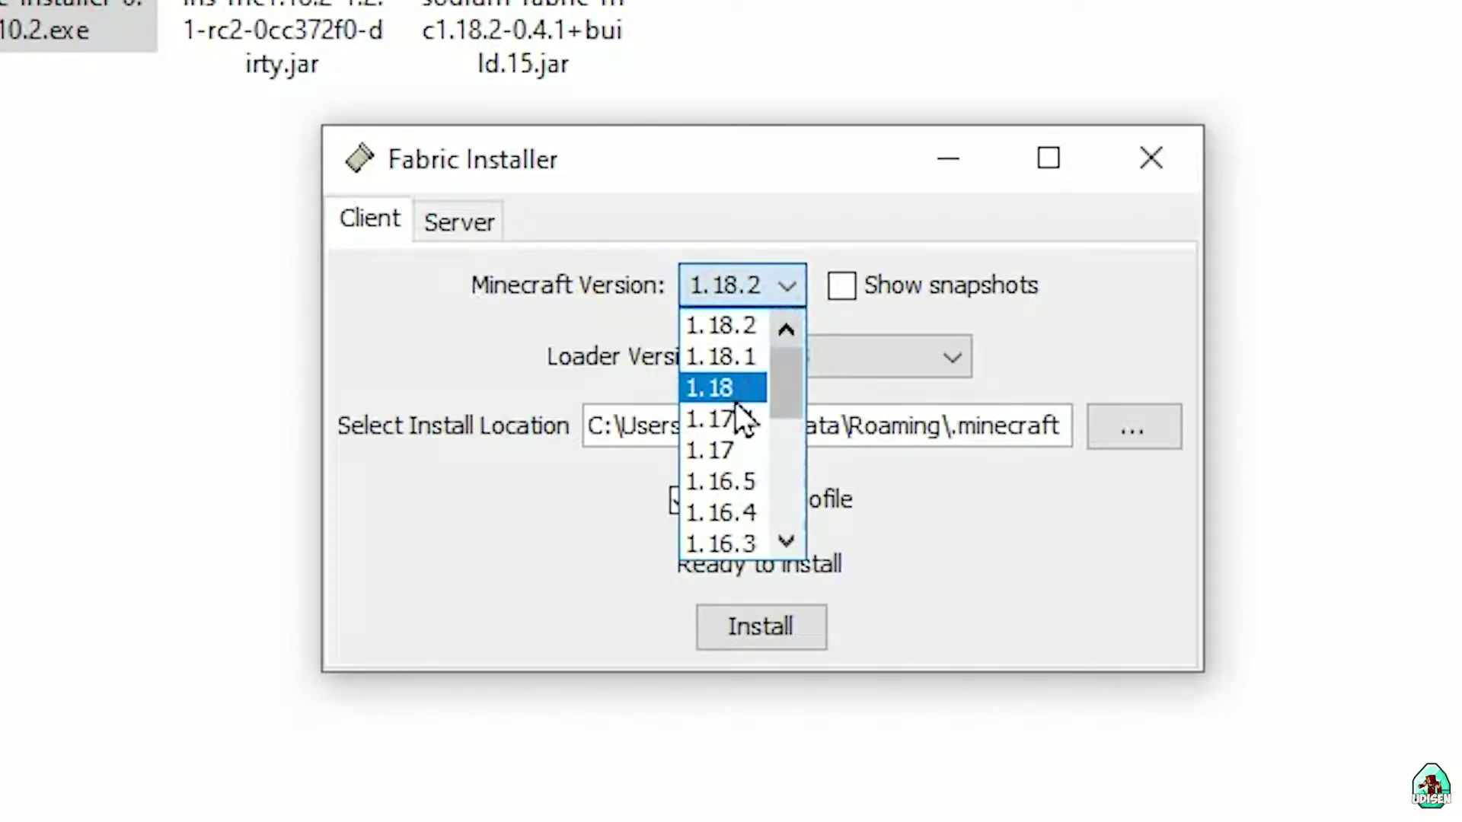
{"action": "left_click", "coordinate": [728, 335]}
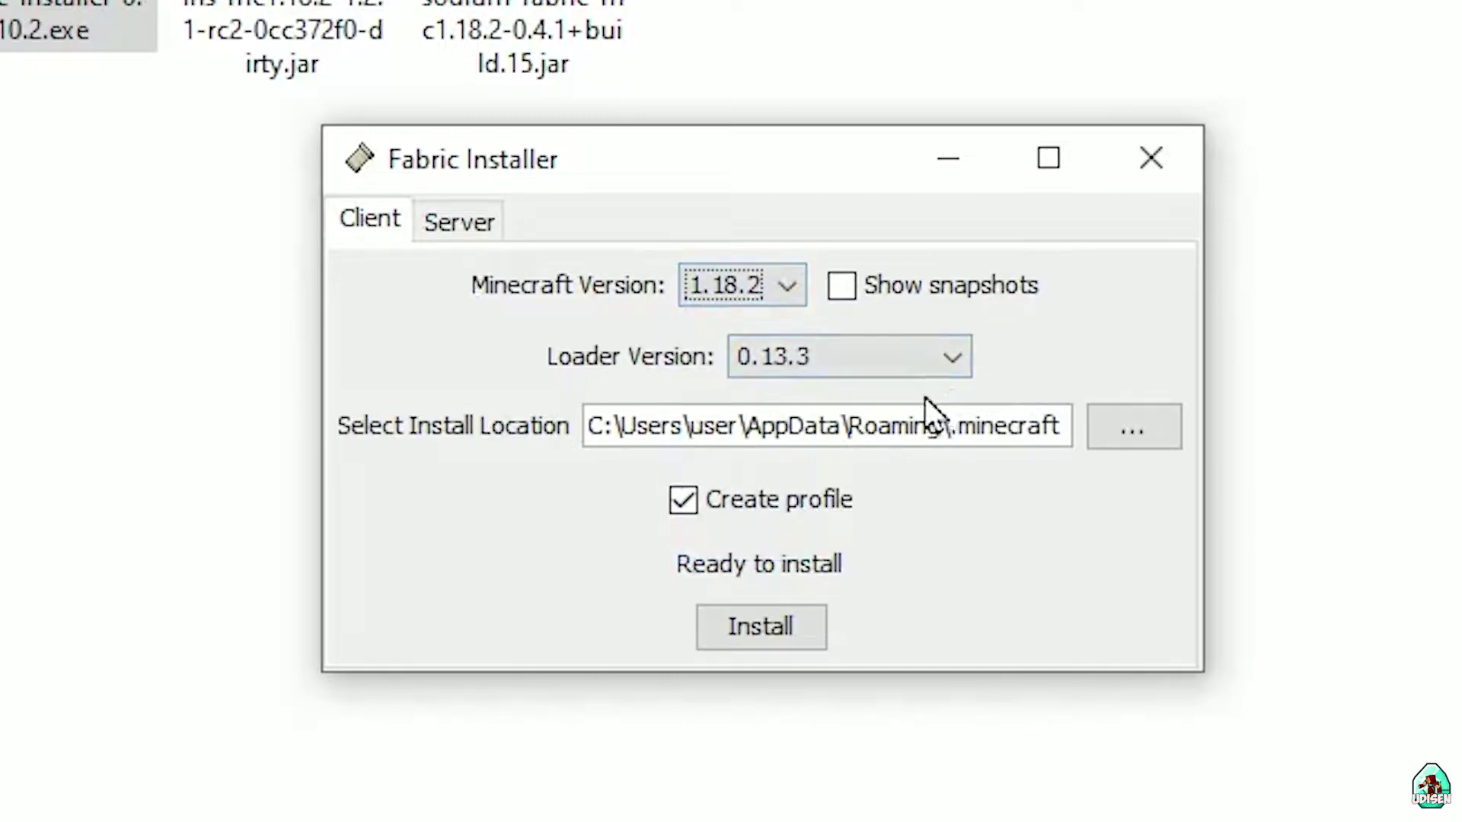
{"action": "left_click", "coordinate": [901, 358]}
{"action": "left_click", "coordinate": [900, 356]}
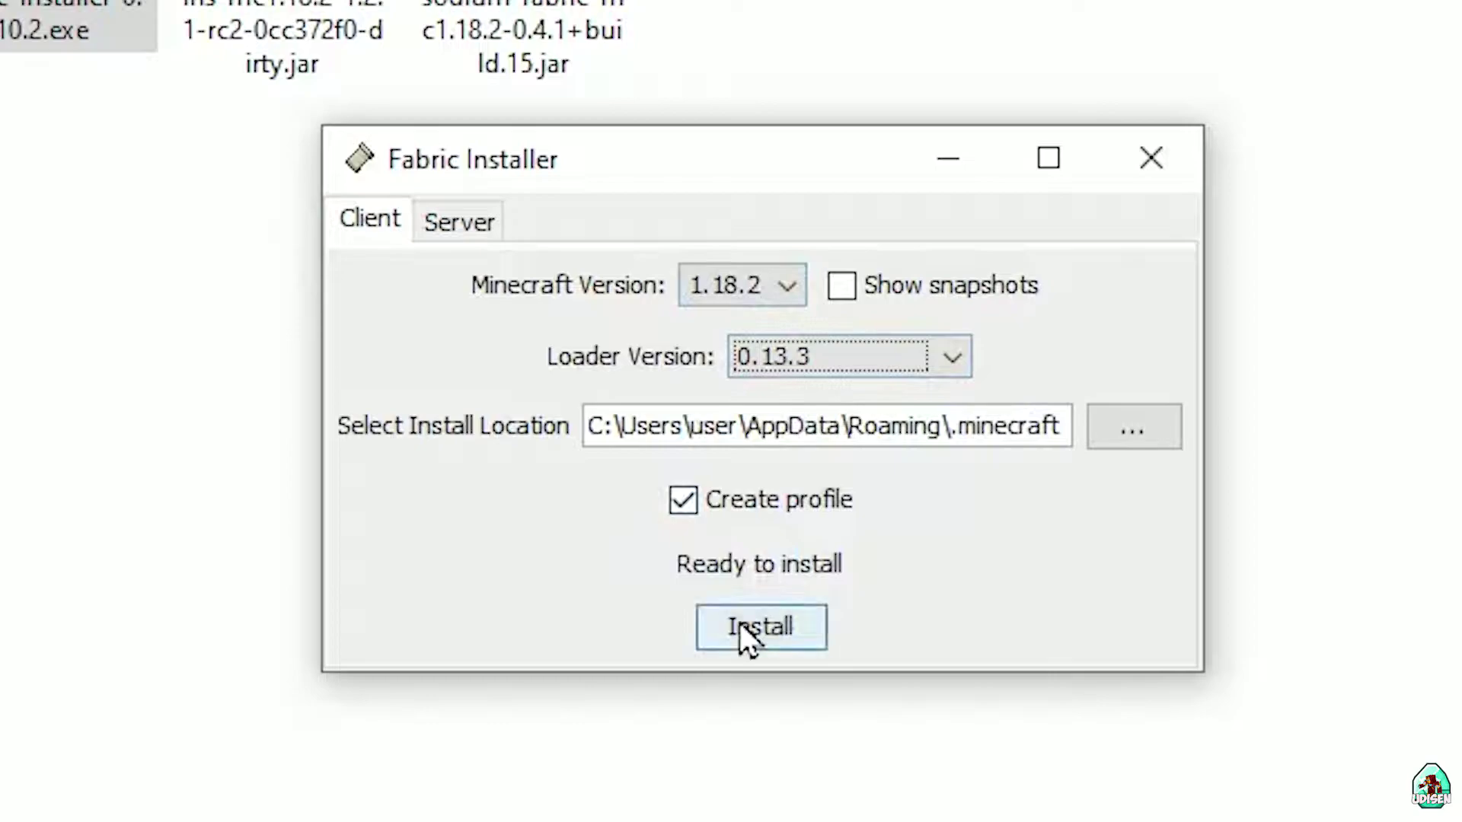
{"action": "double_click", "coordinate": [754, 500]}
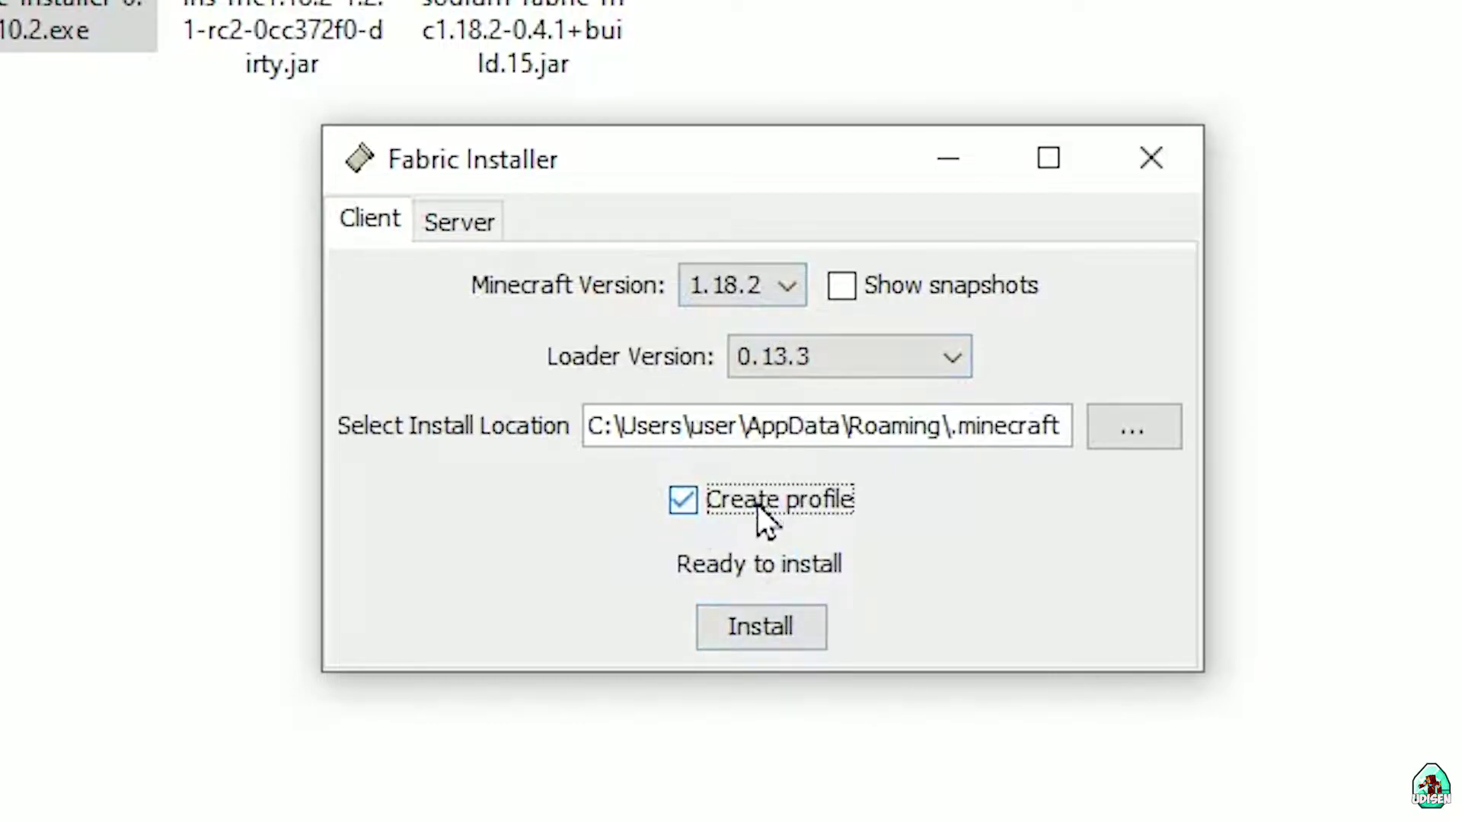
Install Fabric, acknowledge the success message, and close the installer
{"action": "left_click", "coordinate": [765, 624]}
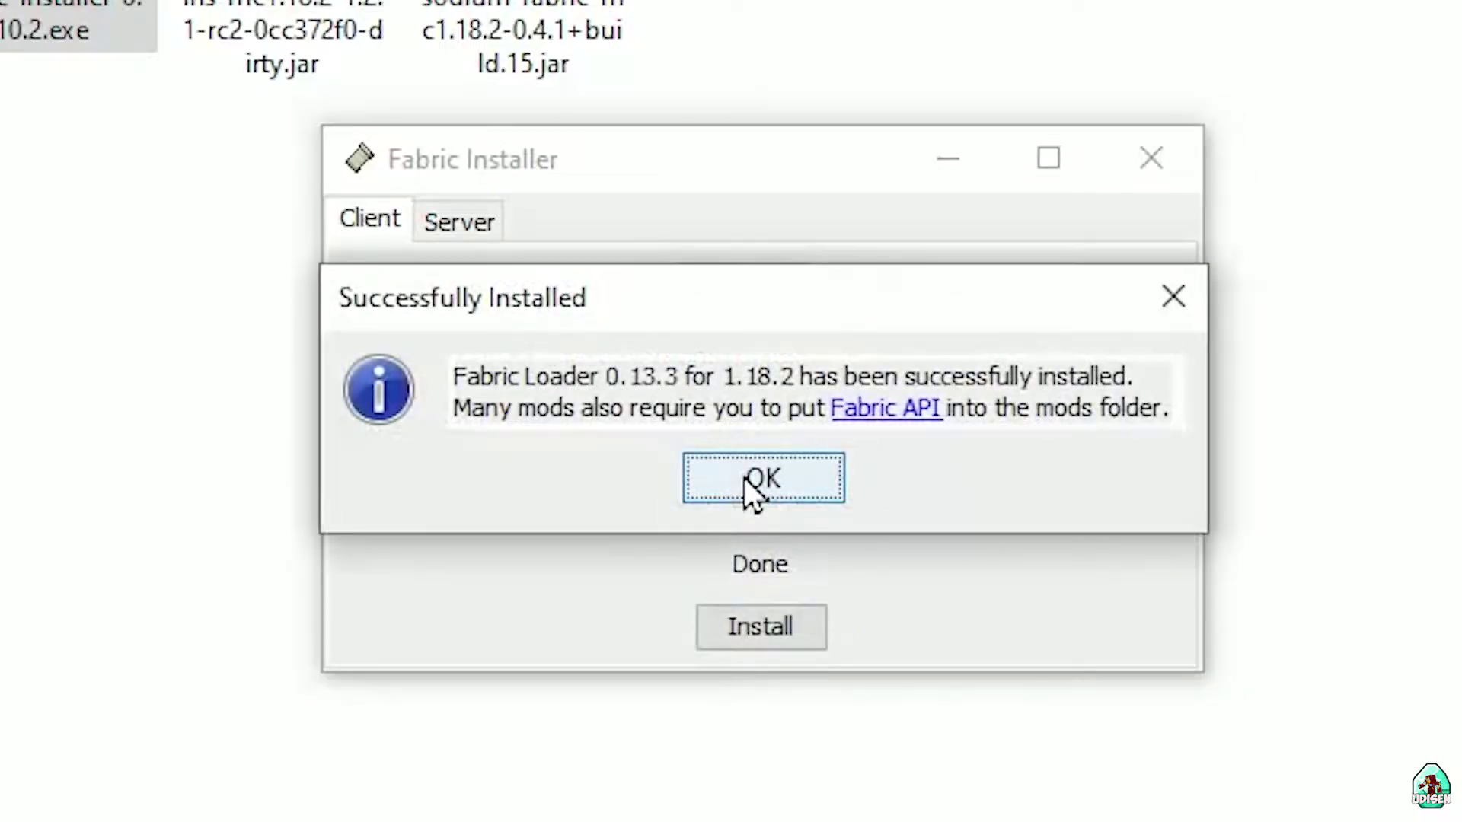
{"action": "left_click", "coordinate": [743, 477]}
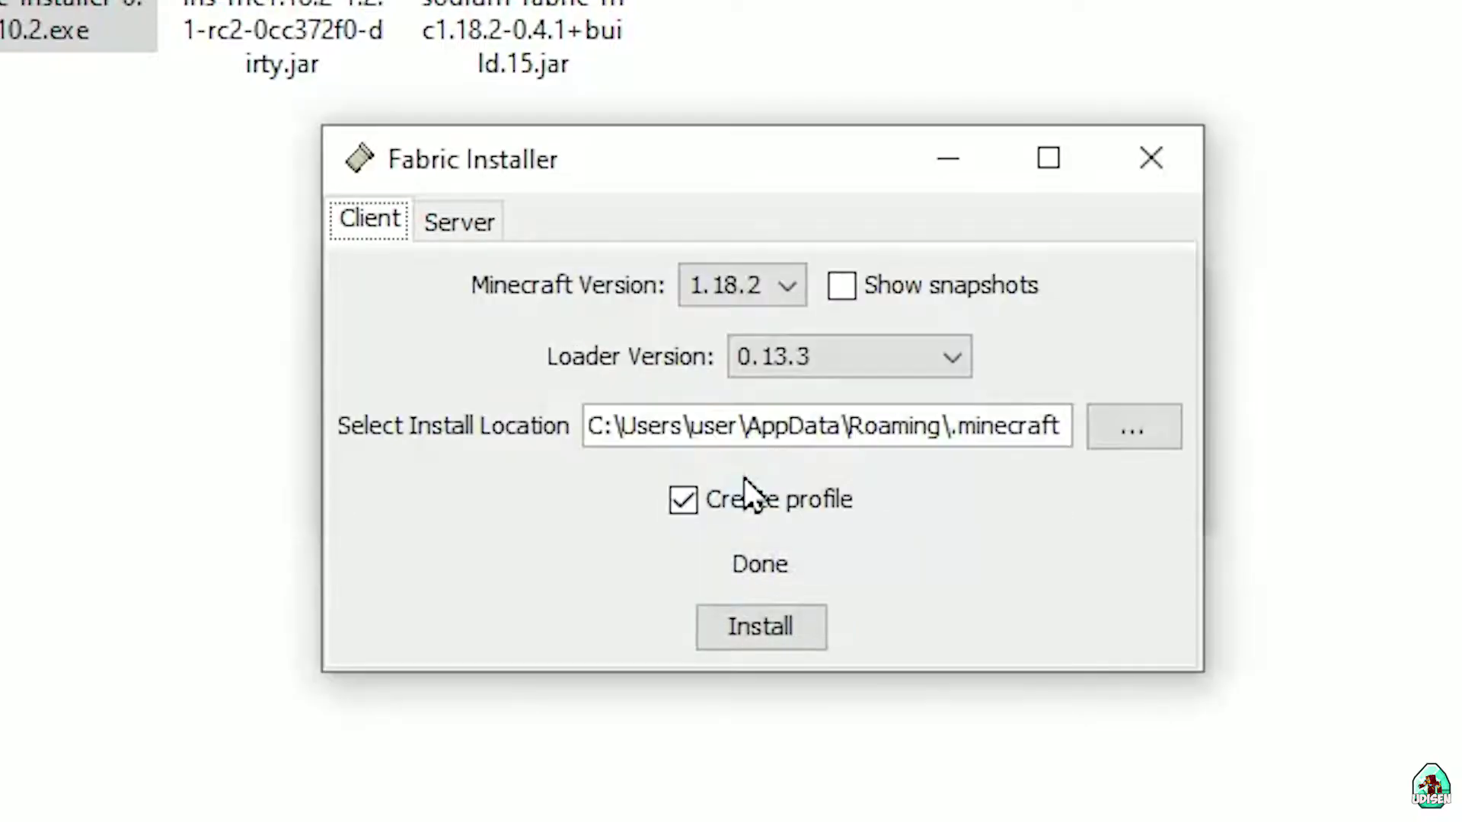
{"action": "left_click", "coordinate": [1148, 154]}
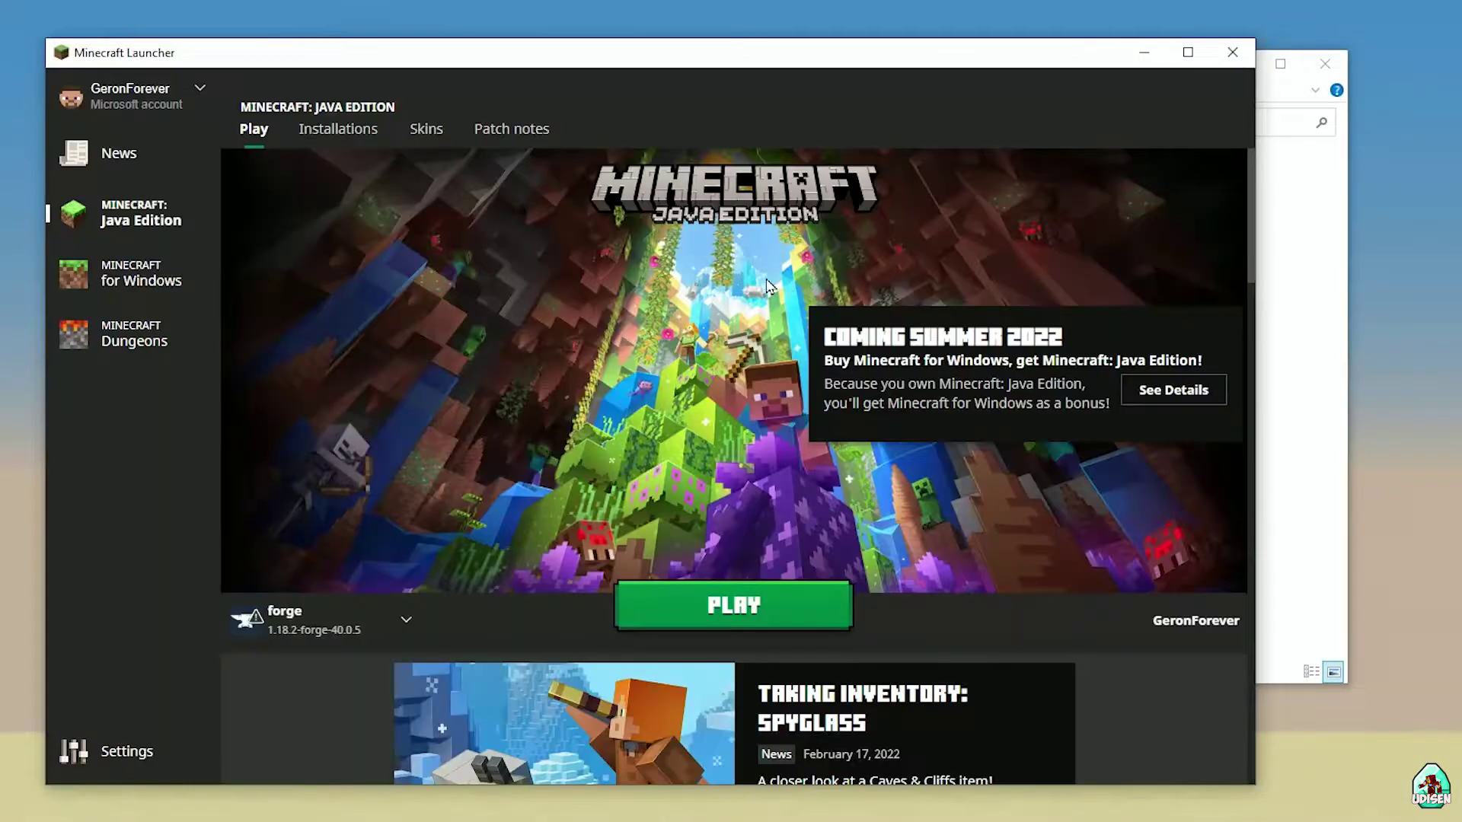
Show the Java Edition installations list with modded installations included
{"action": "left_click", "coordinate": [156, 275]}
{"action": "left_click", "coordinate": [144, 213]}
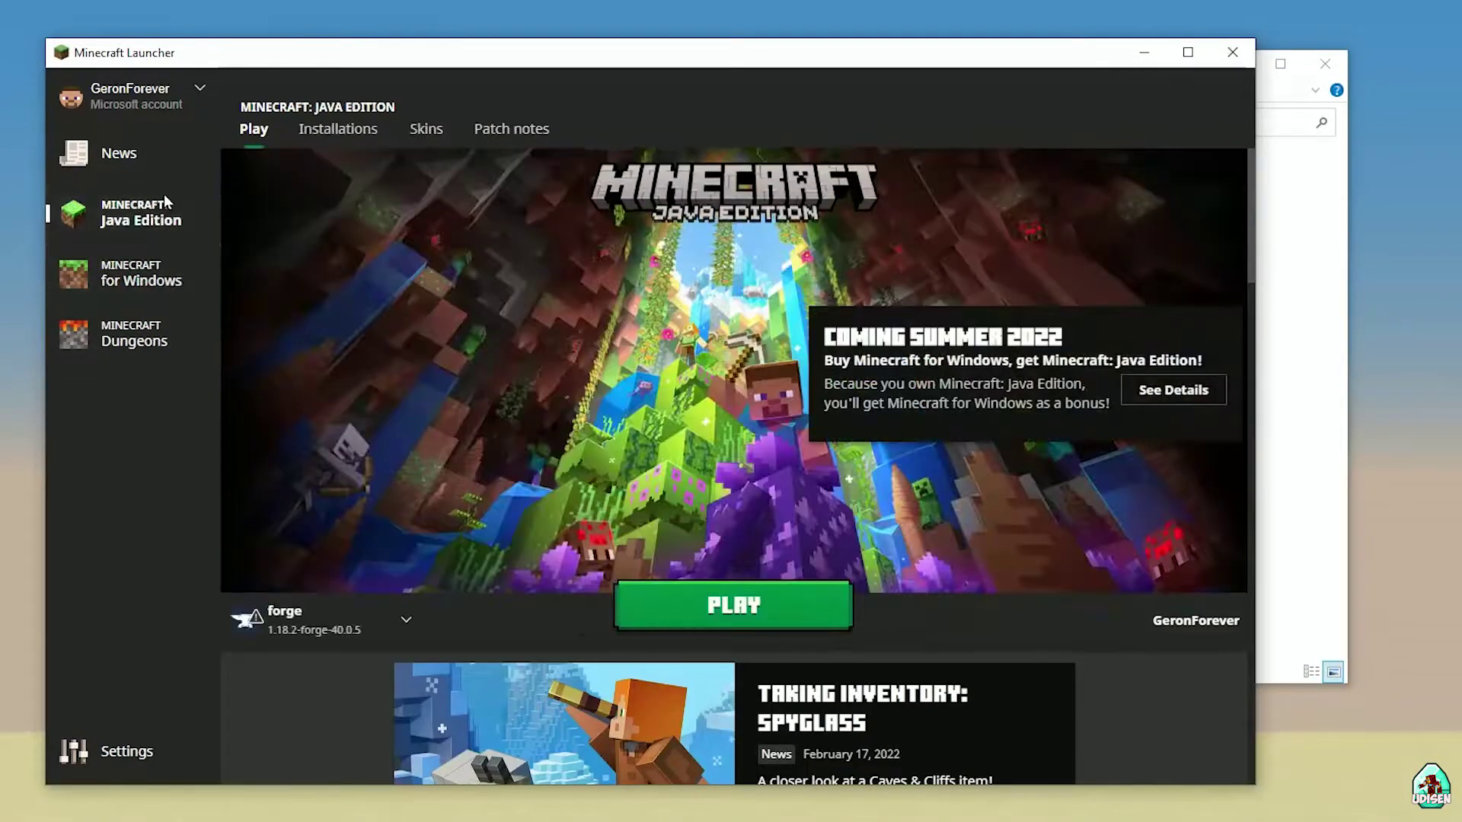
{"action": "left_click", "coordinate": [314, 131]}
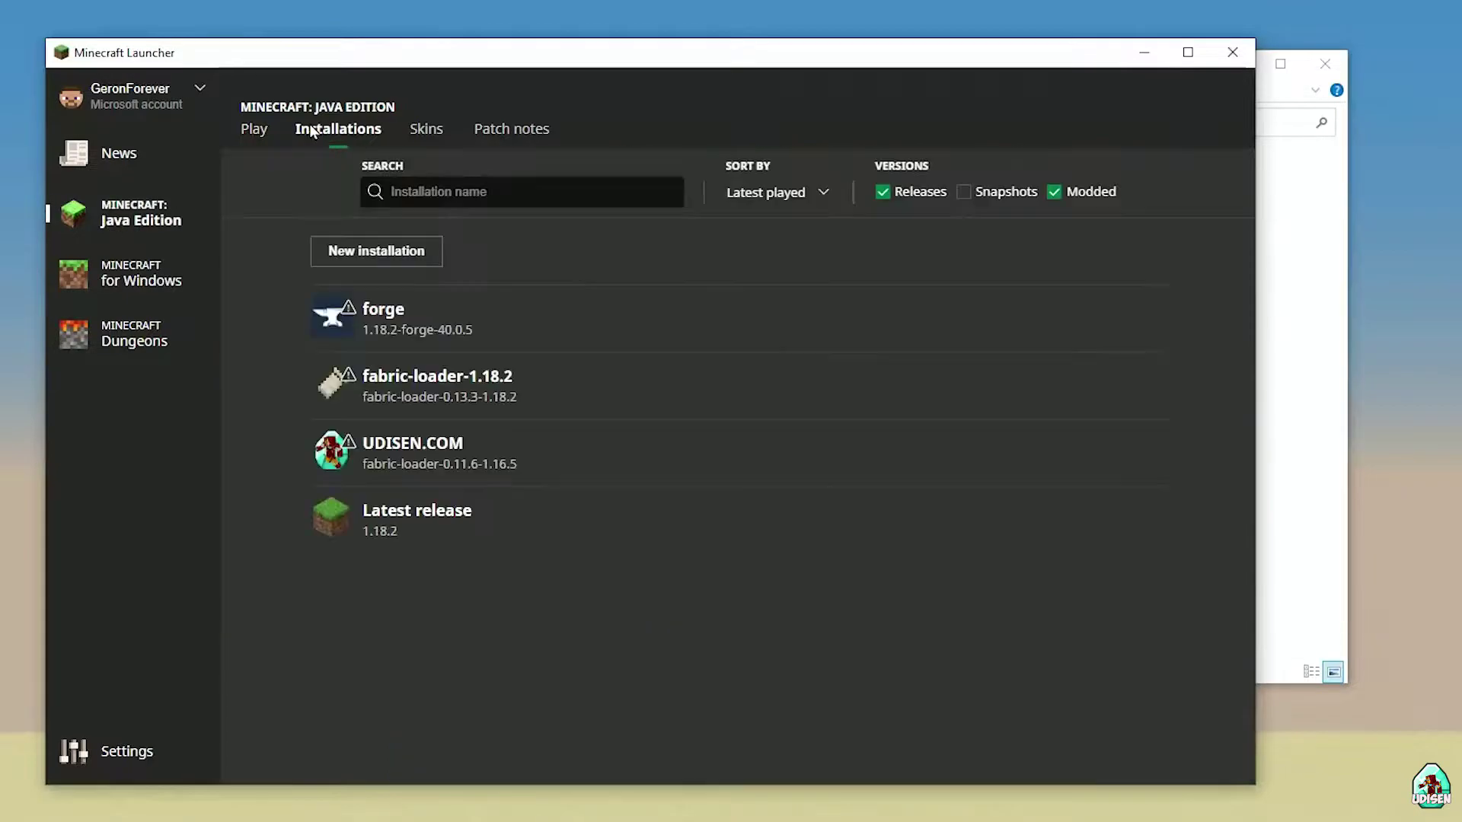
{"action": "left_click", "coordinate": [1085, 191]}
{"action": "left_click", "coordinate": [1085, 195]}
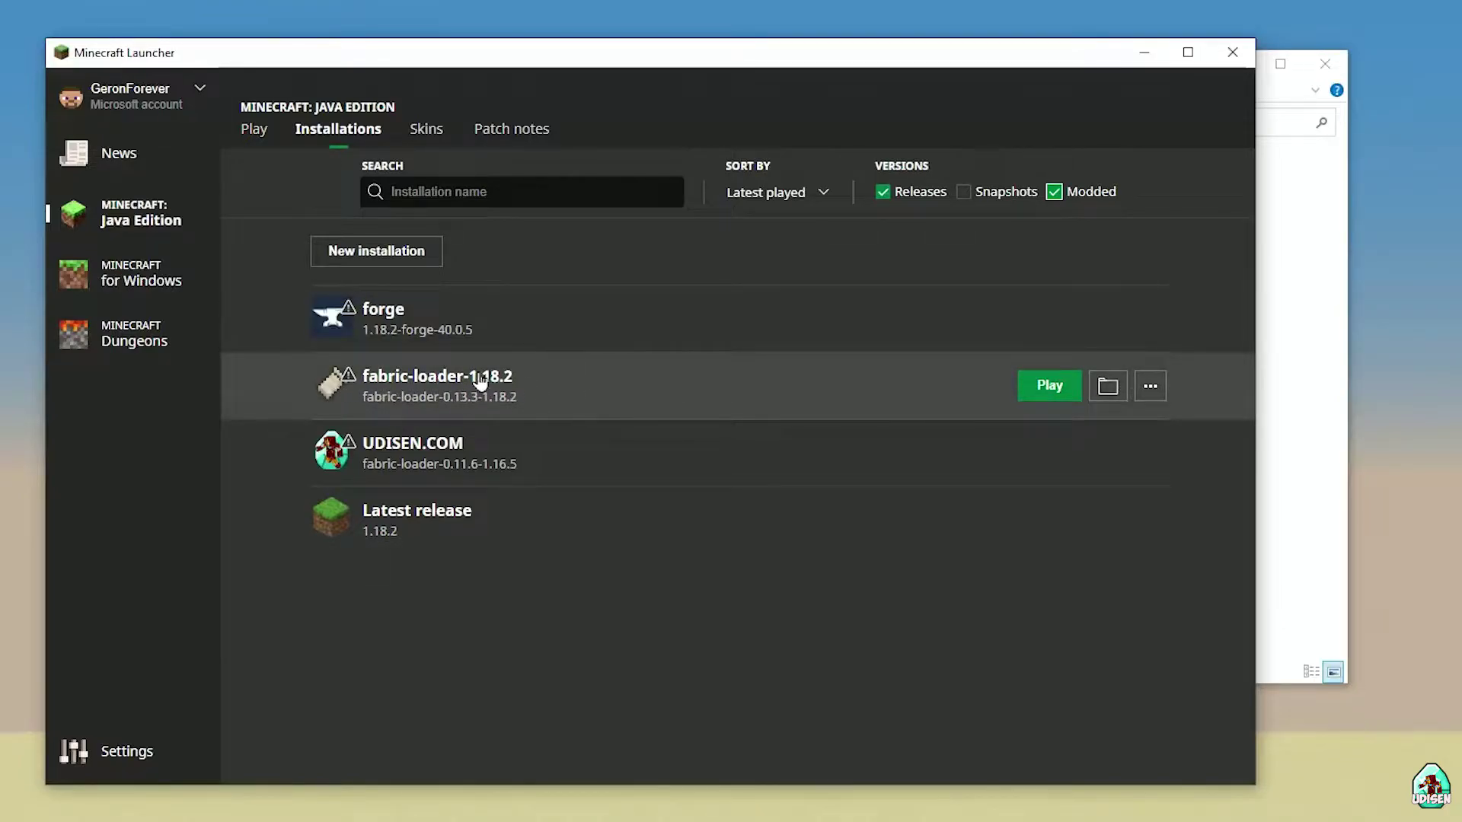
Review fabric-loader-1.18.2's settings without changes, then open its E:\MC2 game directory
{"action": "left_click", "coordinate": [541, 386]}
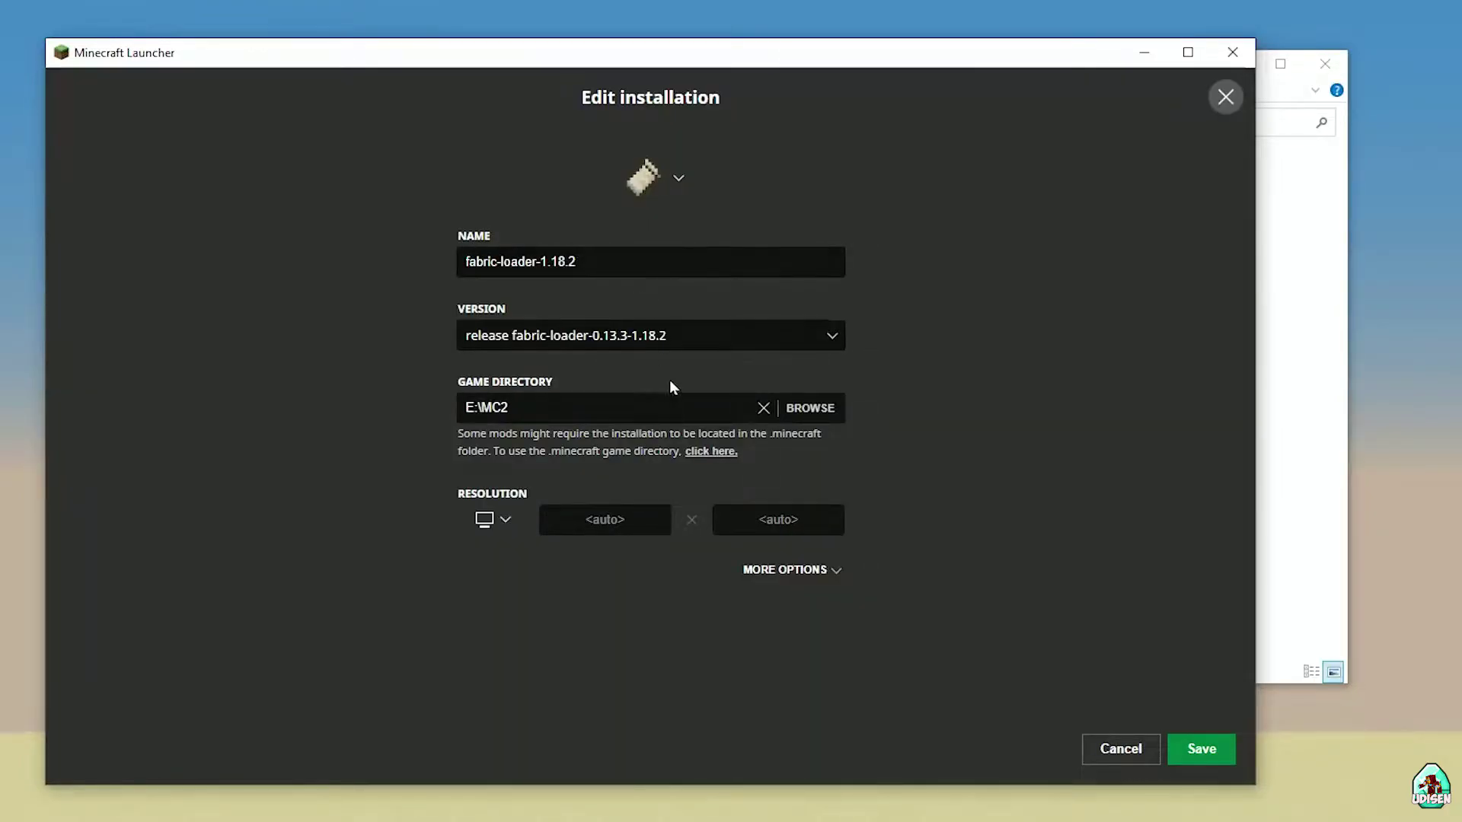
{"action": "left_click", "coordinate": [1119, 748]}
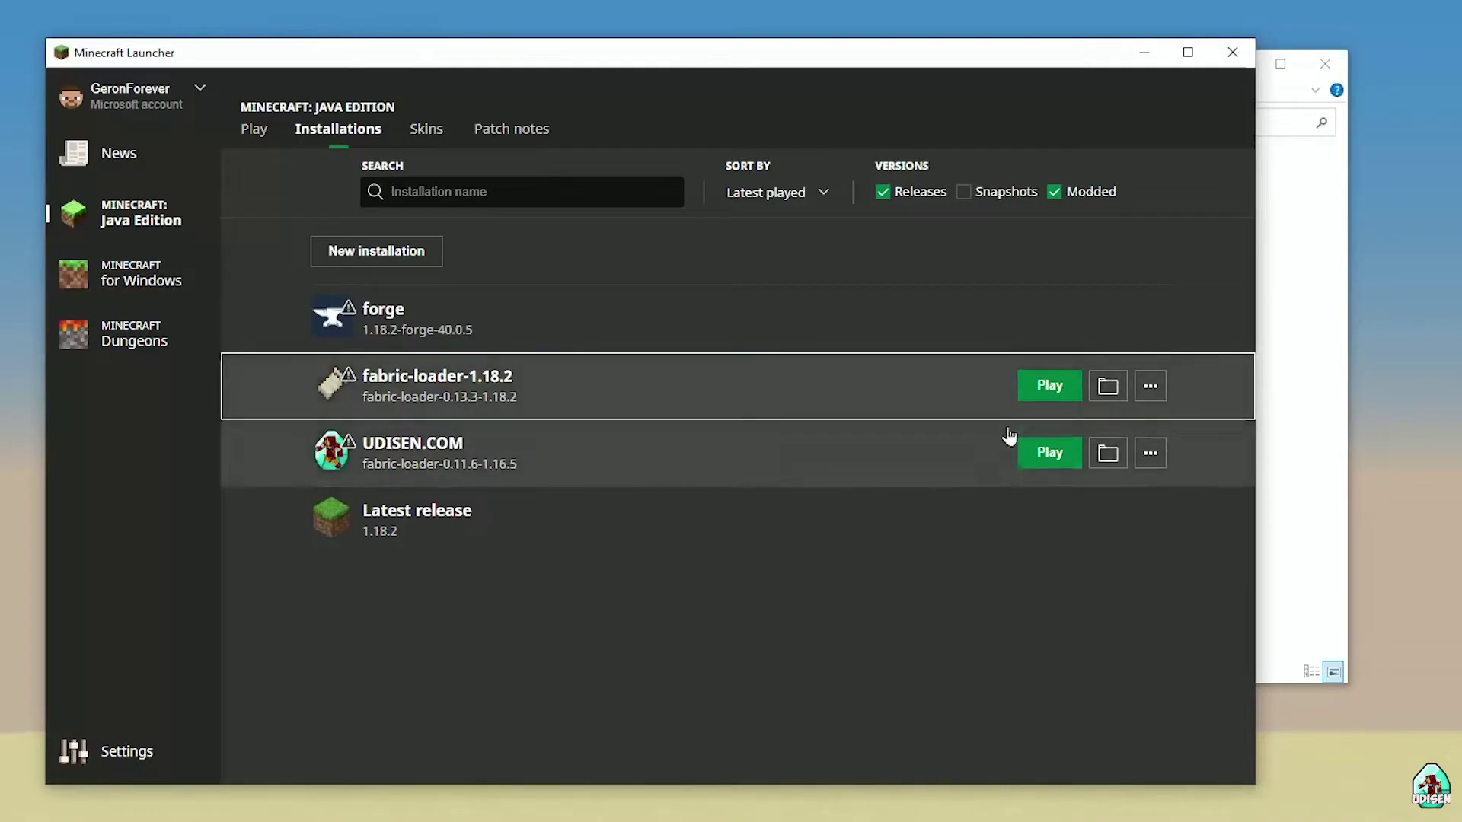
{"action": "left_click", "coordinate": [1110, 387]}
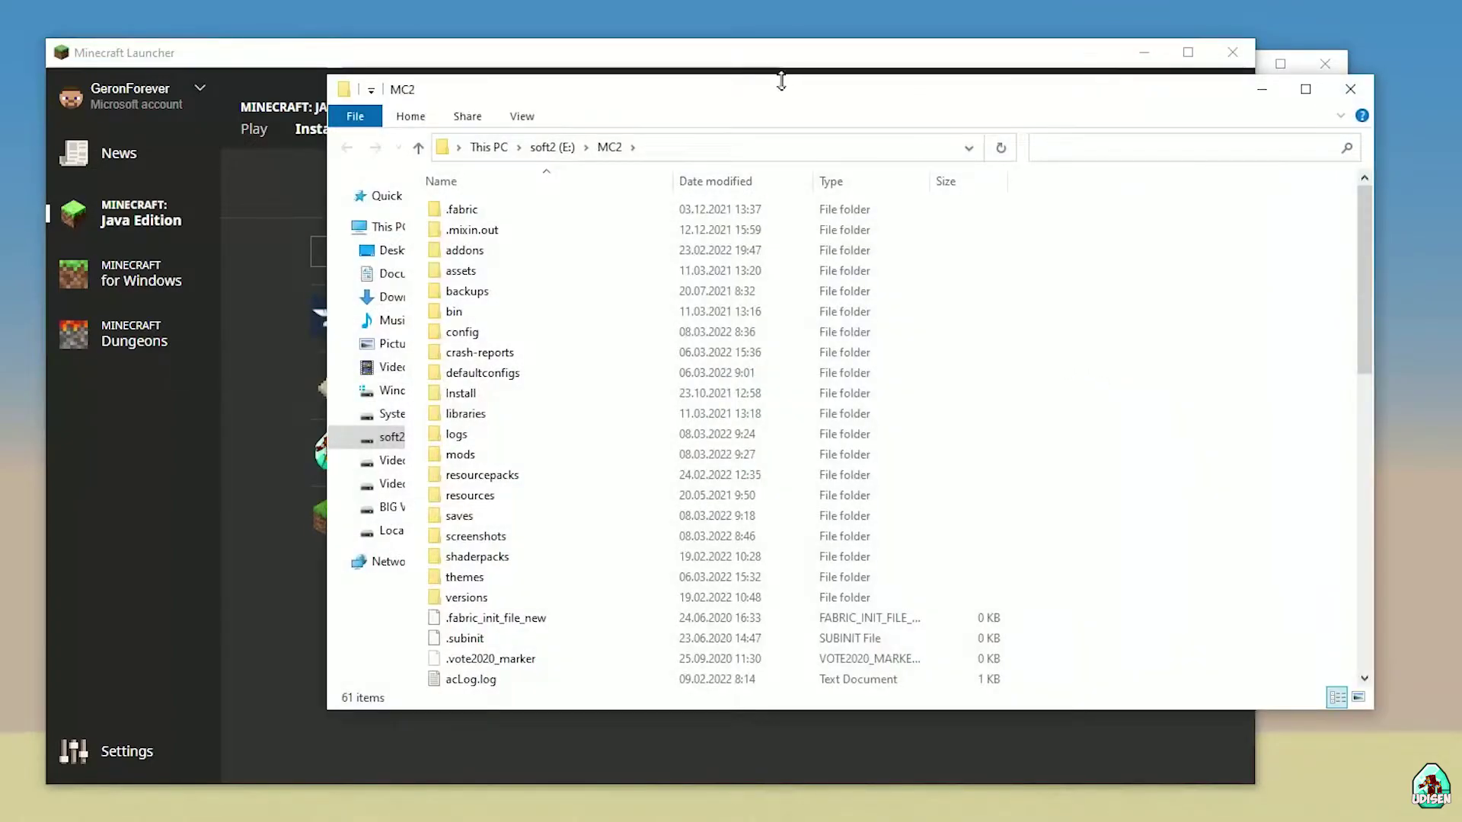
Place the MC2 window left and MSI DRIVERS right, then open MC2's empty mods folder
{"action": "left_click_drag", "start_coordinate": [781, 80], "coordinate": [524, 44]}
{"action": "left_click", "coordinate": [1260, 102]}
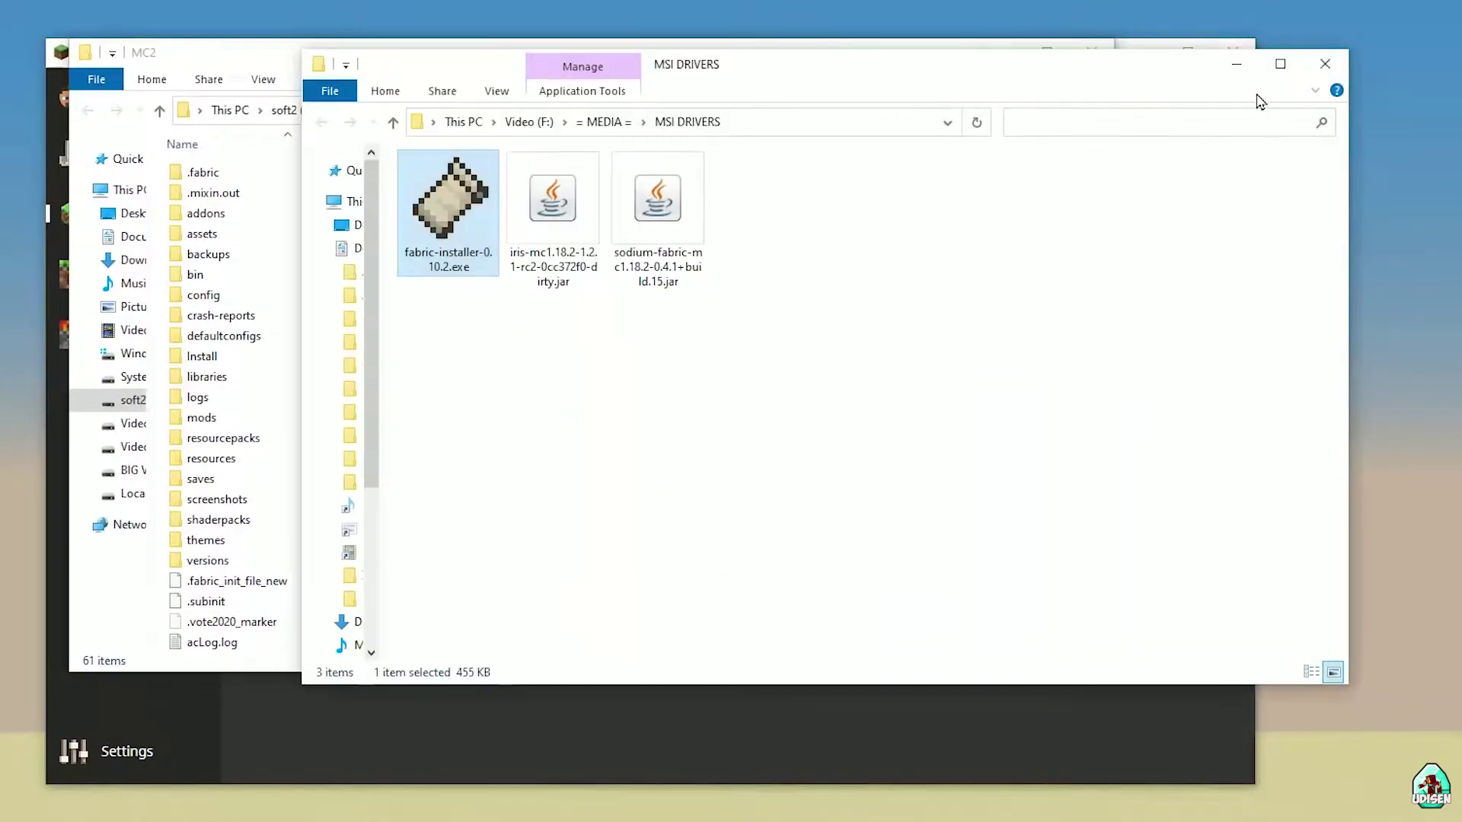
{"action": "left_click_drag", "start_coordinate": [879, 86], "coordinate": [1387, 81]}
{"action": "left_click", "coordinate": [578, 356]}
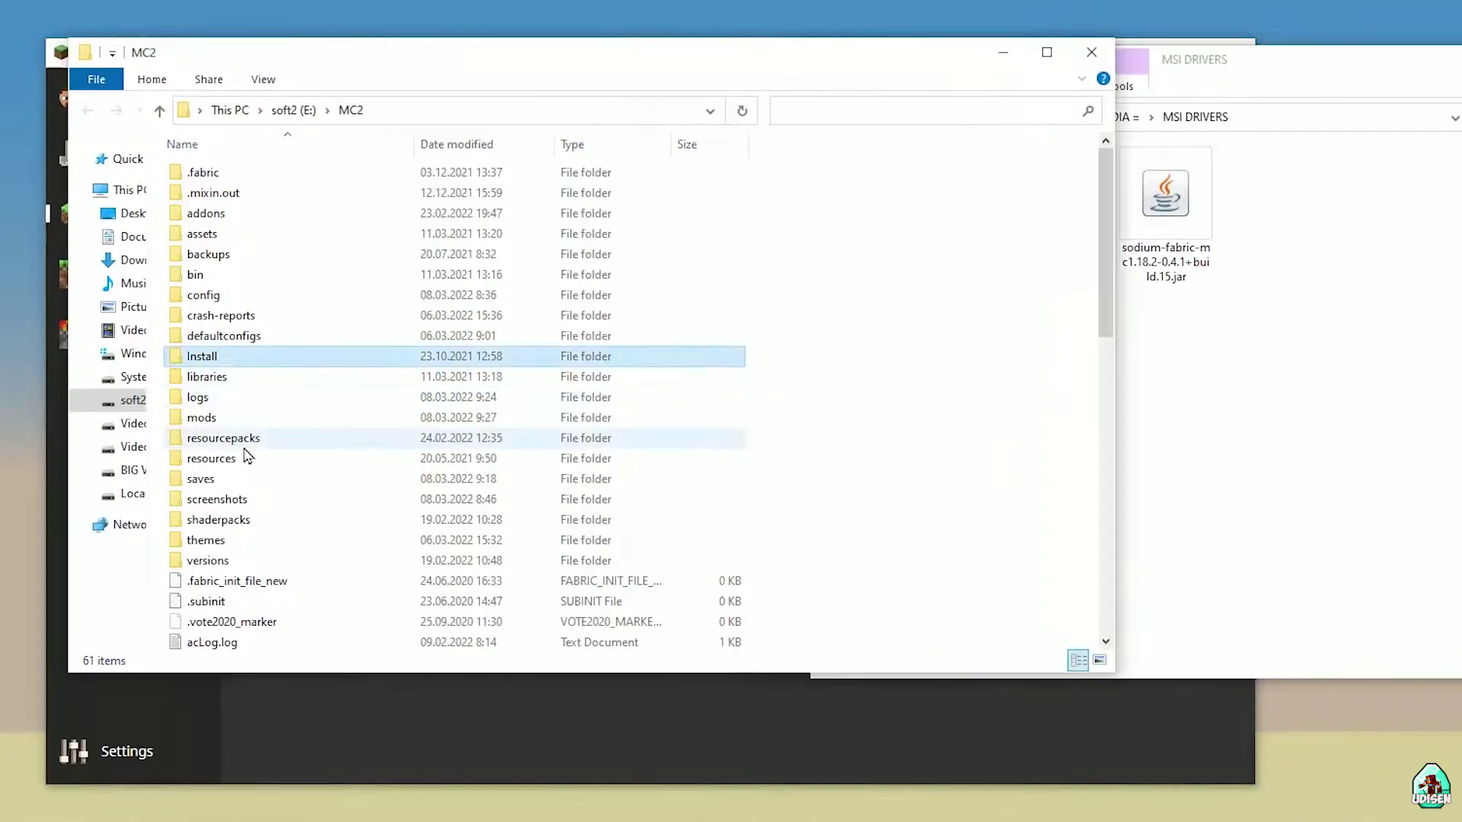
{"action": "left_click", "coordinate": [181, 440]}
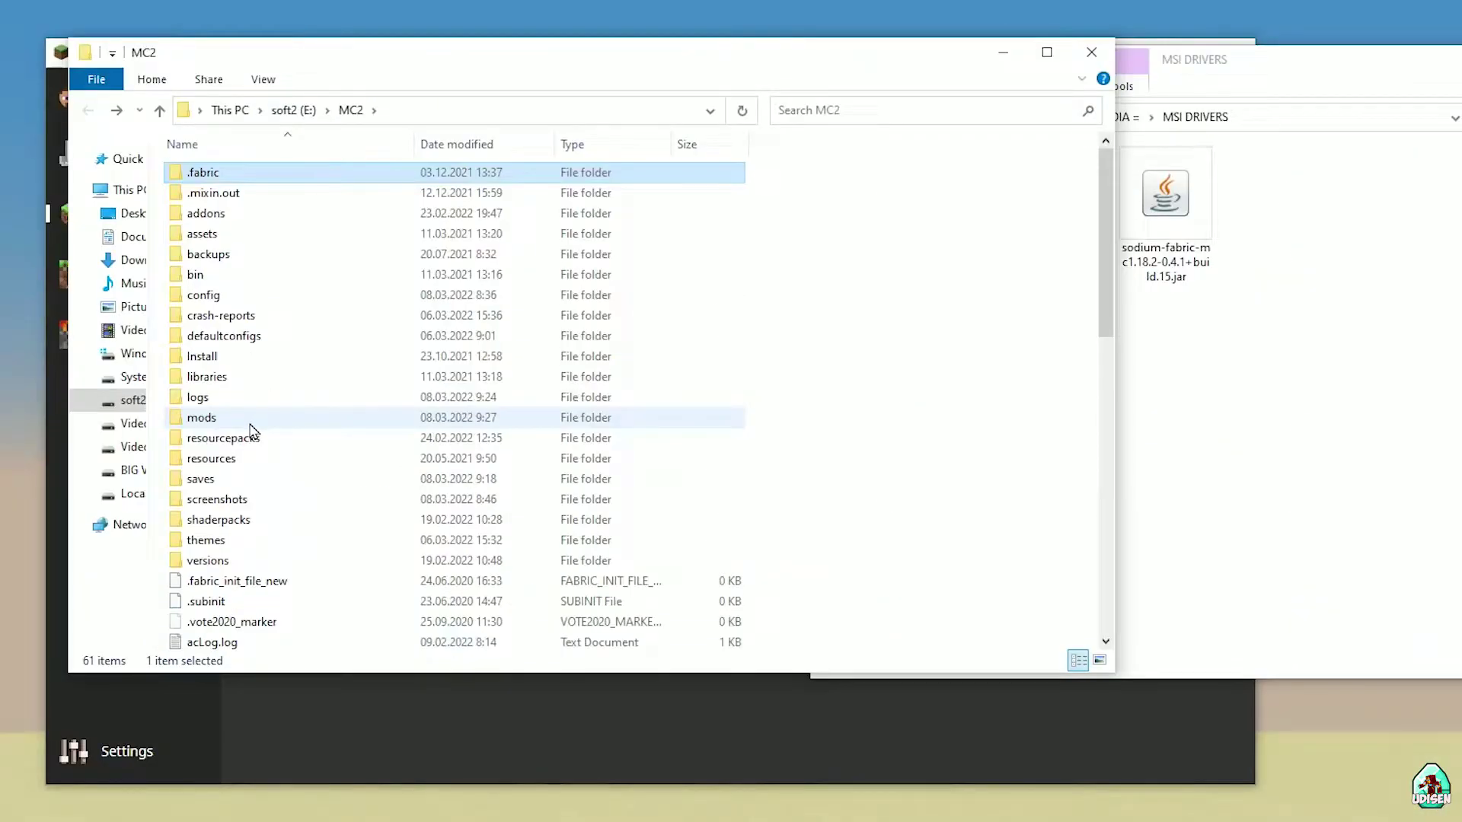
{"action": "double_click", "coordinate": [223, 419]}
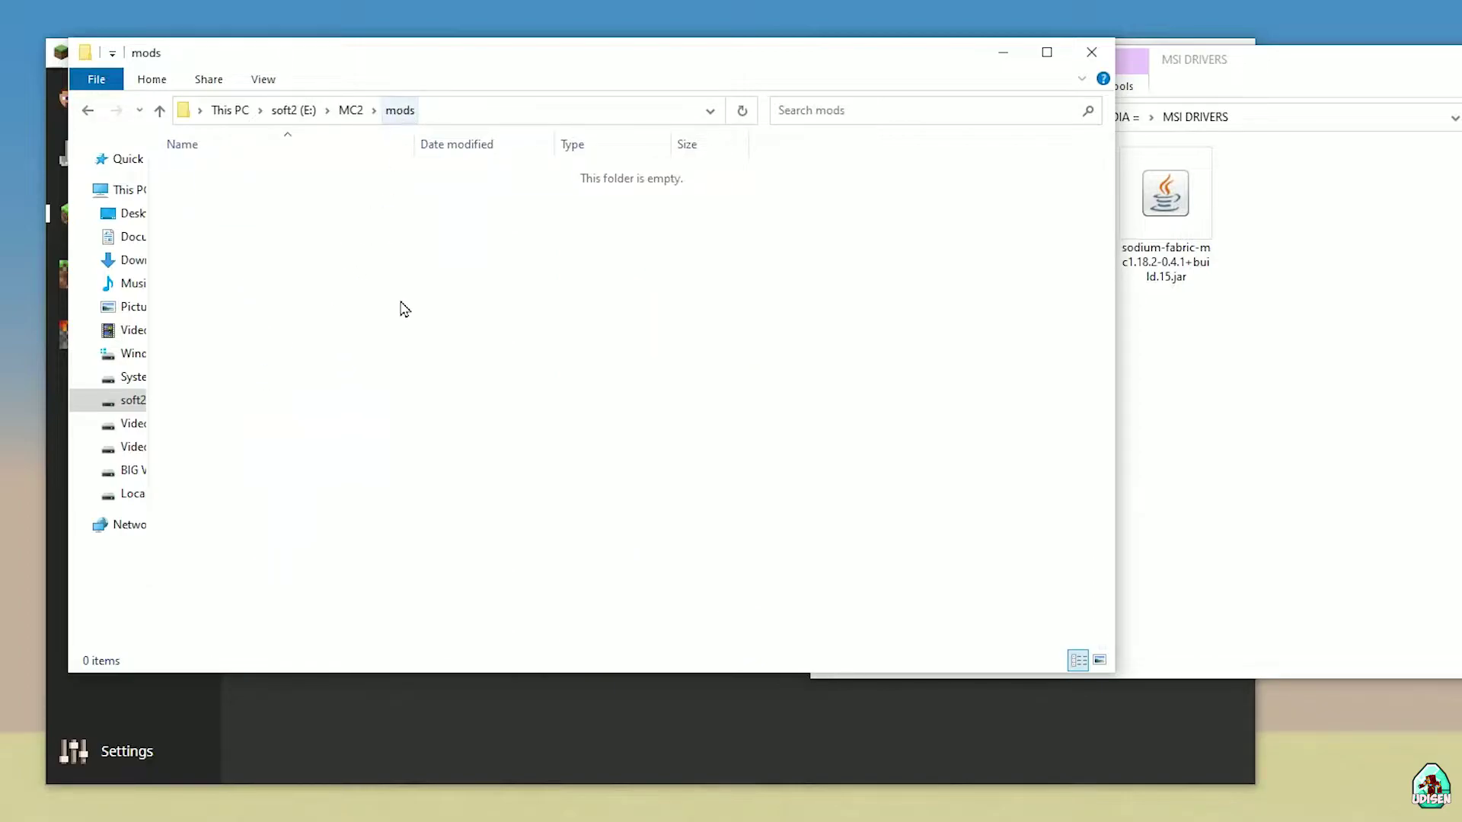
Copy the iris-mc1.18.2 and sodium-fabric-mc1.18.2-0.4.1+build.15 jars into E:\MC2\mods
{"action": "left_click", "coordinate": [1451, 434]}
{"action": "left_click_drag", "start_coordinate": [1075, 213], "coordinate": [319, 220]}
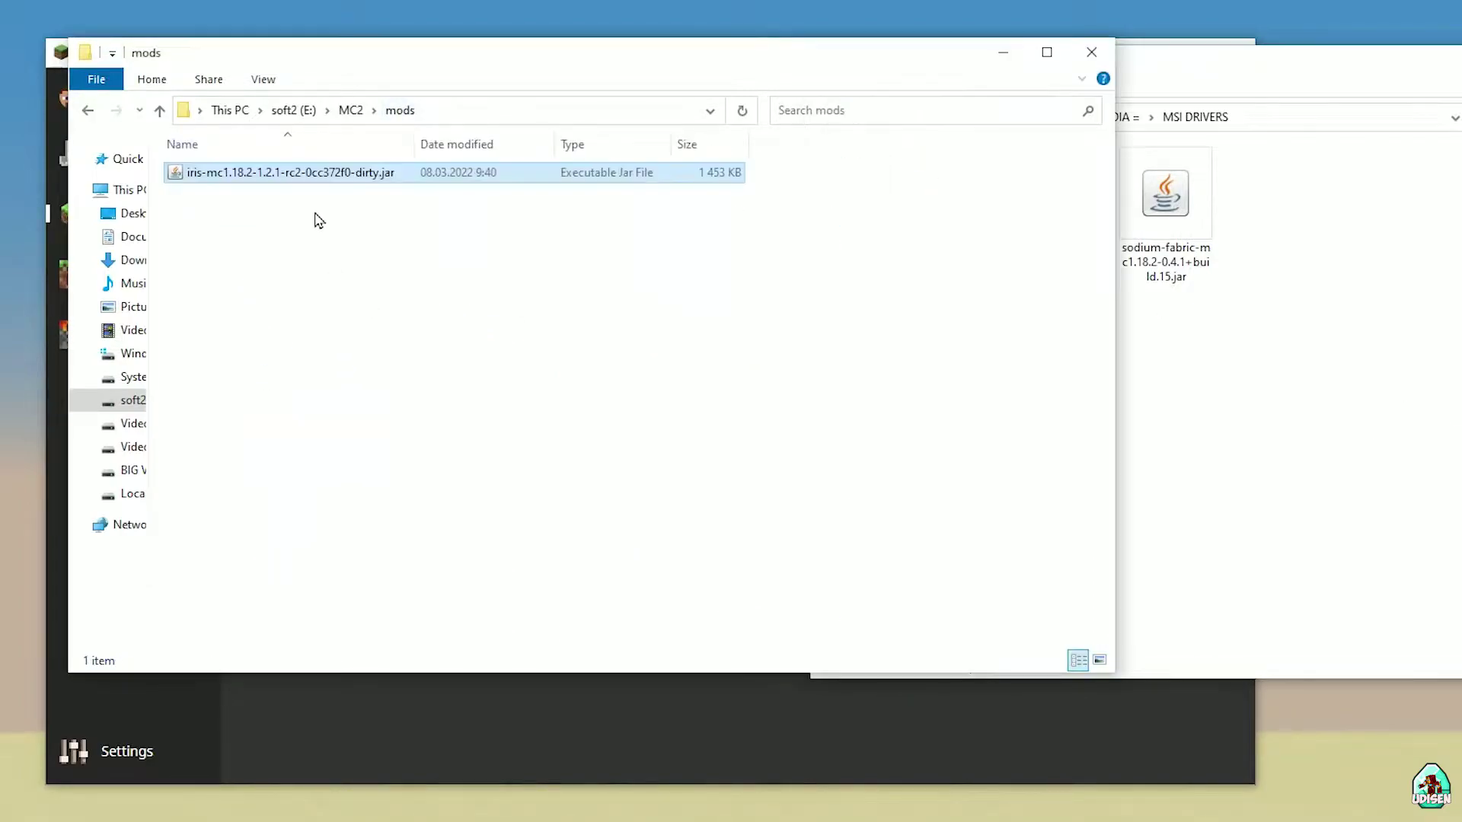
{"action": "left_click", "coordinate": [1334, 418]}
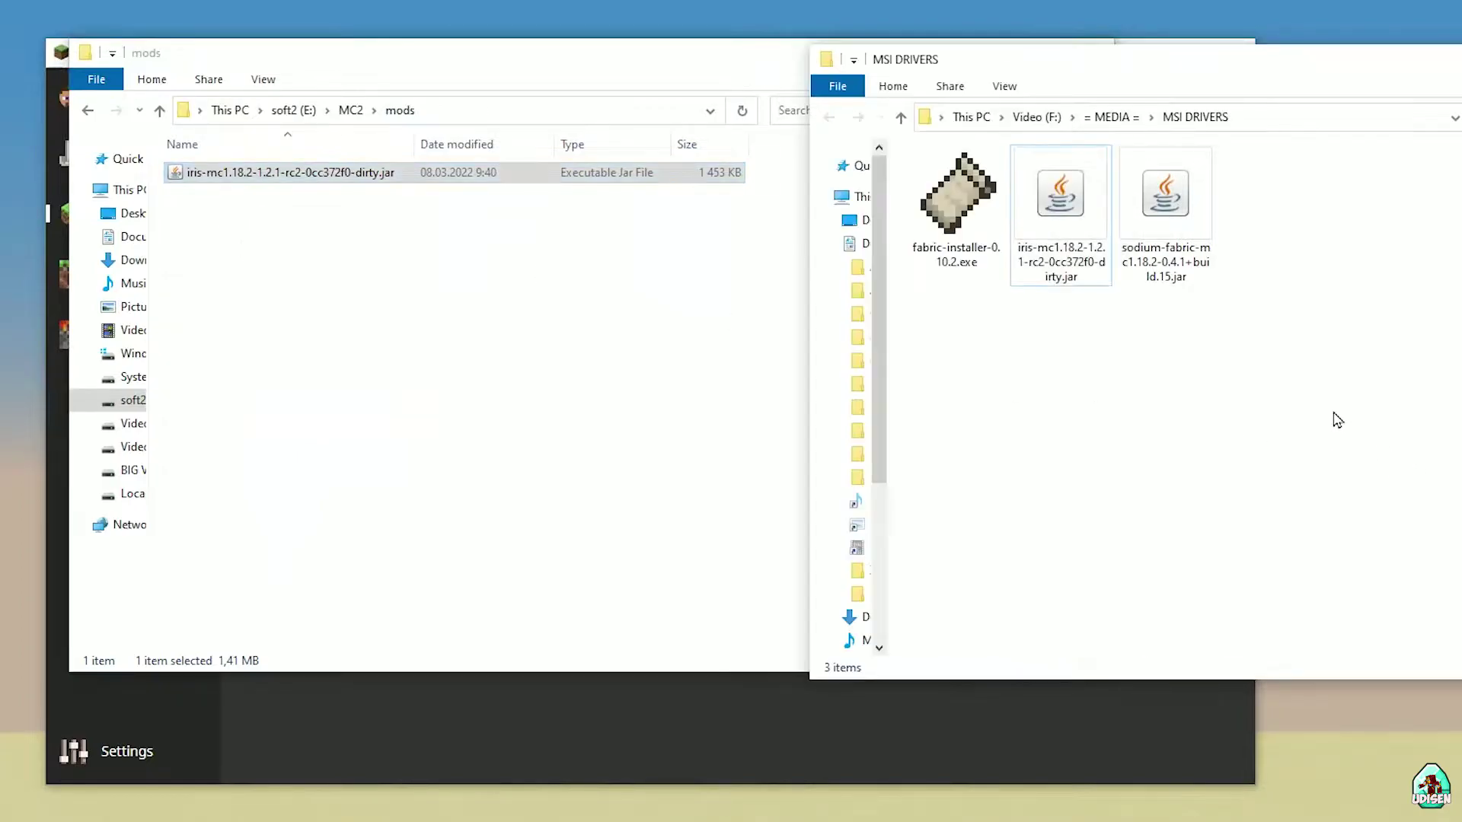
{"action": "left_click_drag", "start_coordinate": [1155, 187], "coordinate": [219, 216]}
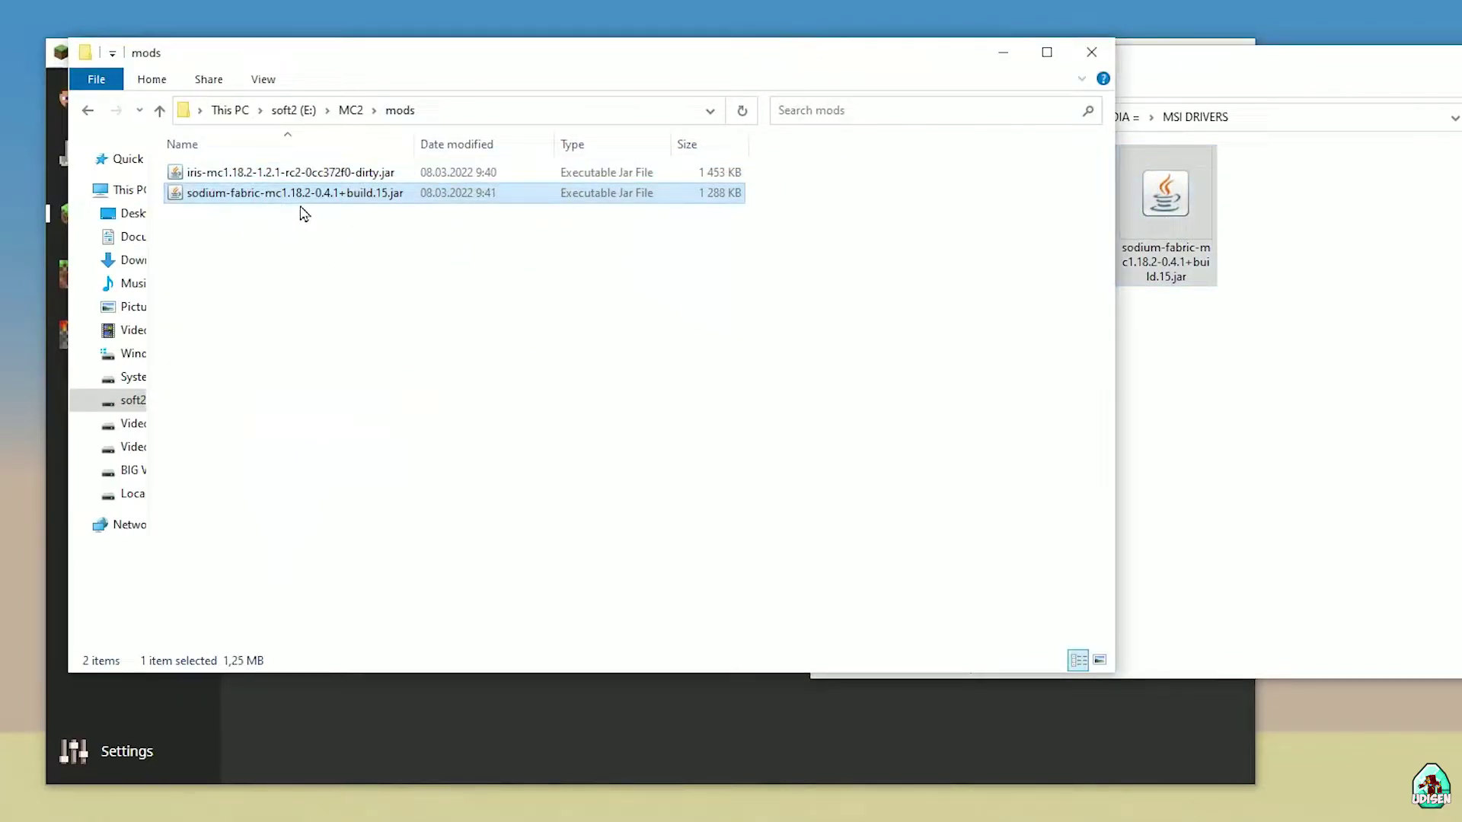
{"action": "left_click", "coordinate": [1002, 52]}
{"action": "left_click_drag", "start_coordinate": [1303, 78], "coordinate": [972, 186]}
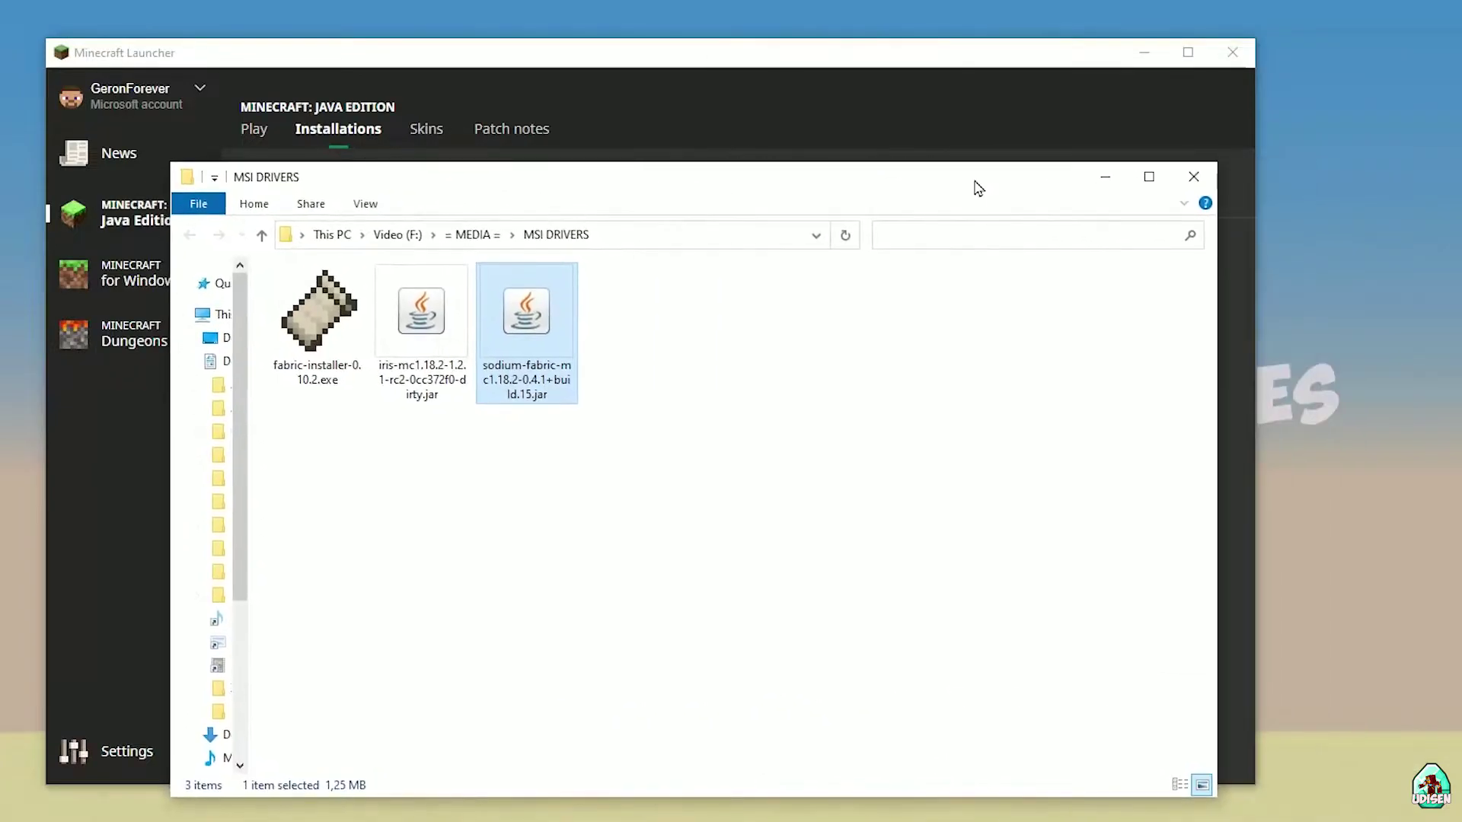
Save the fabric-loader-1.18.2 installation and launch Minecraft 1.18.2 with Fabric from it
{"action": "left_click", "coordinate": [1102, 175]}
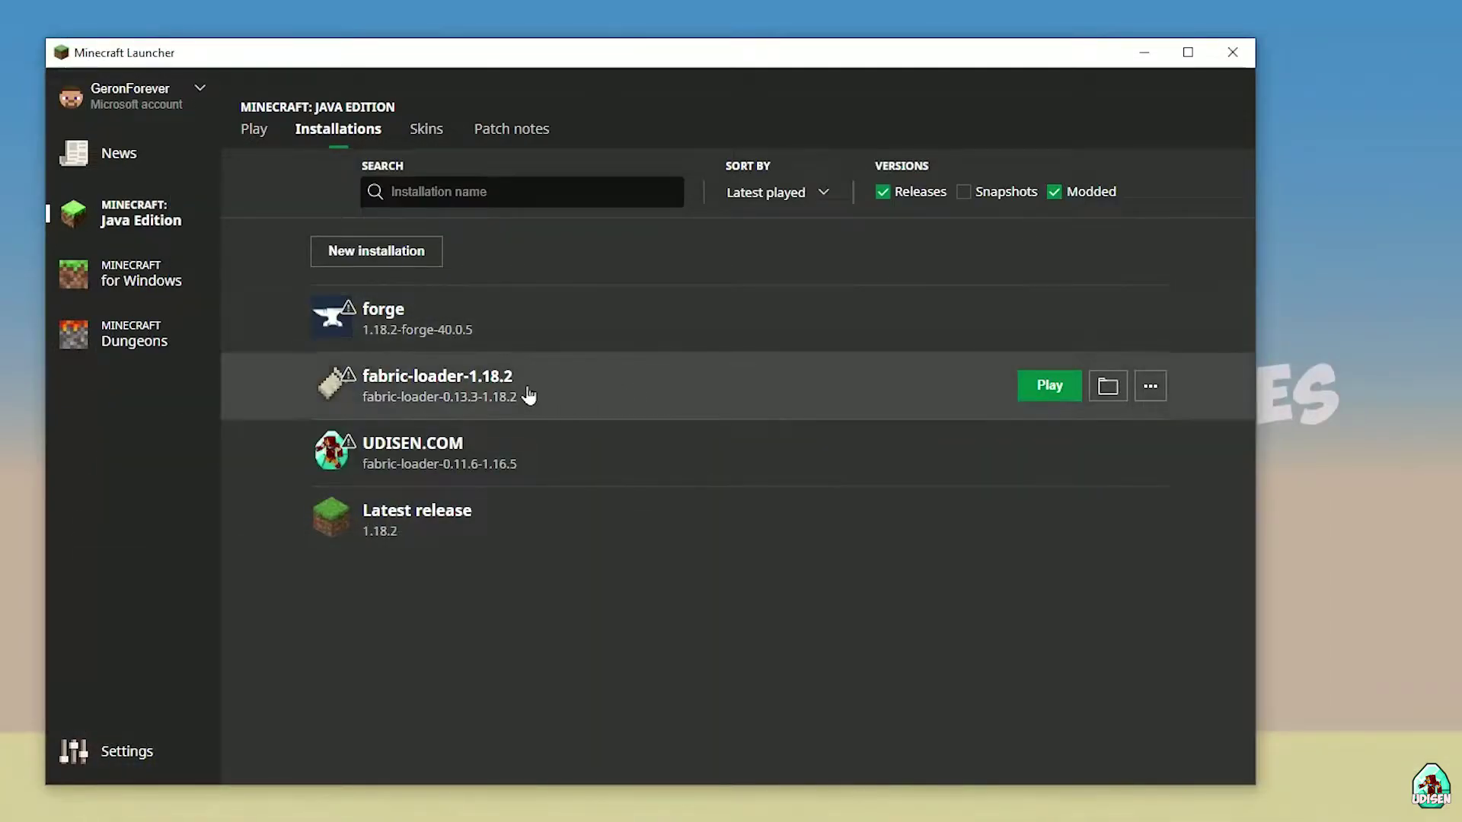
{"action": "left_click", "coordinate": [568, 389]}
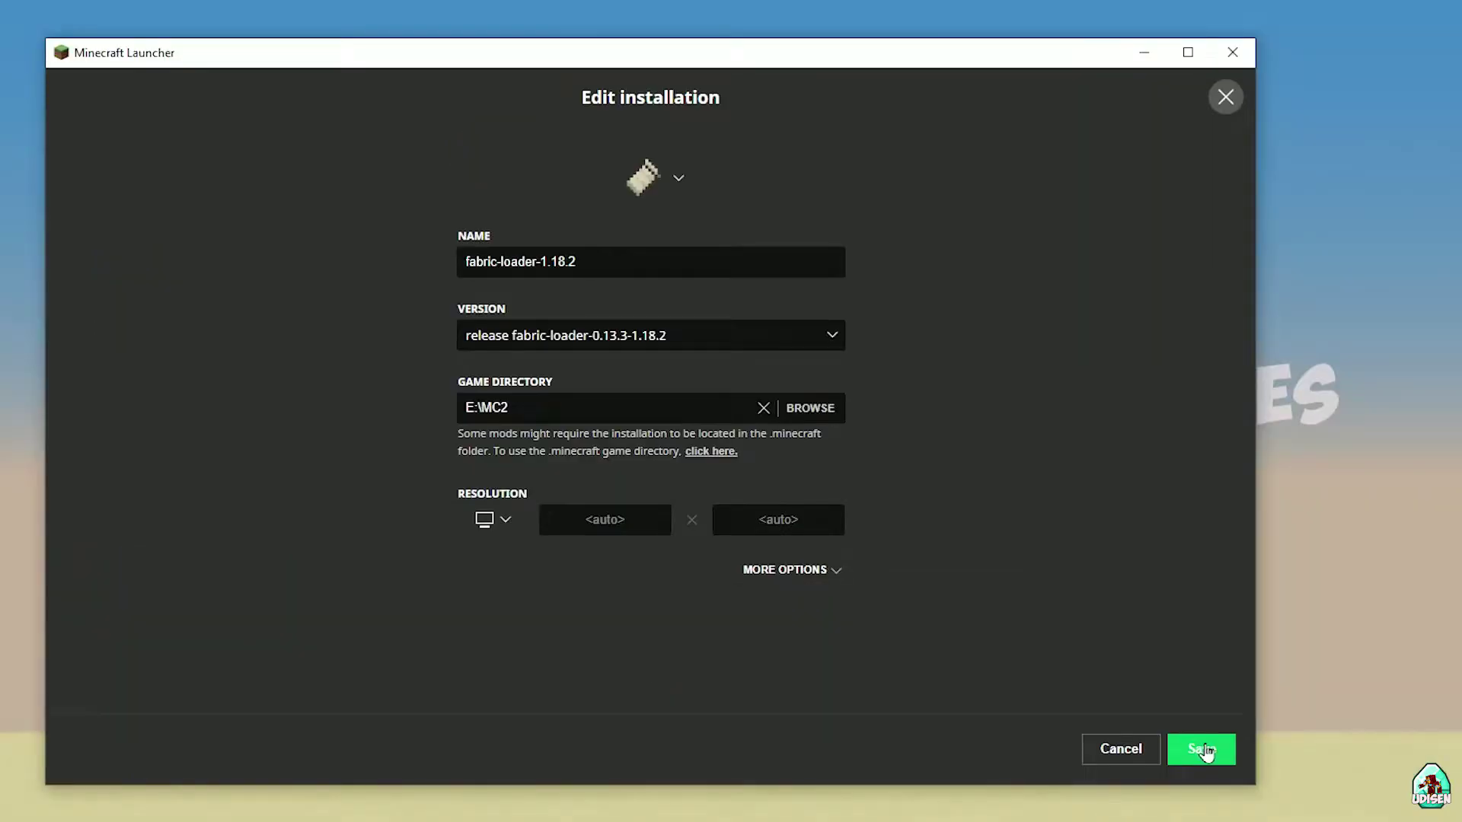
{"action": "left_click", "coordinate": [1202, 749]}
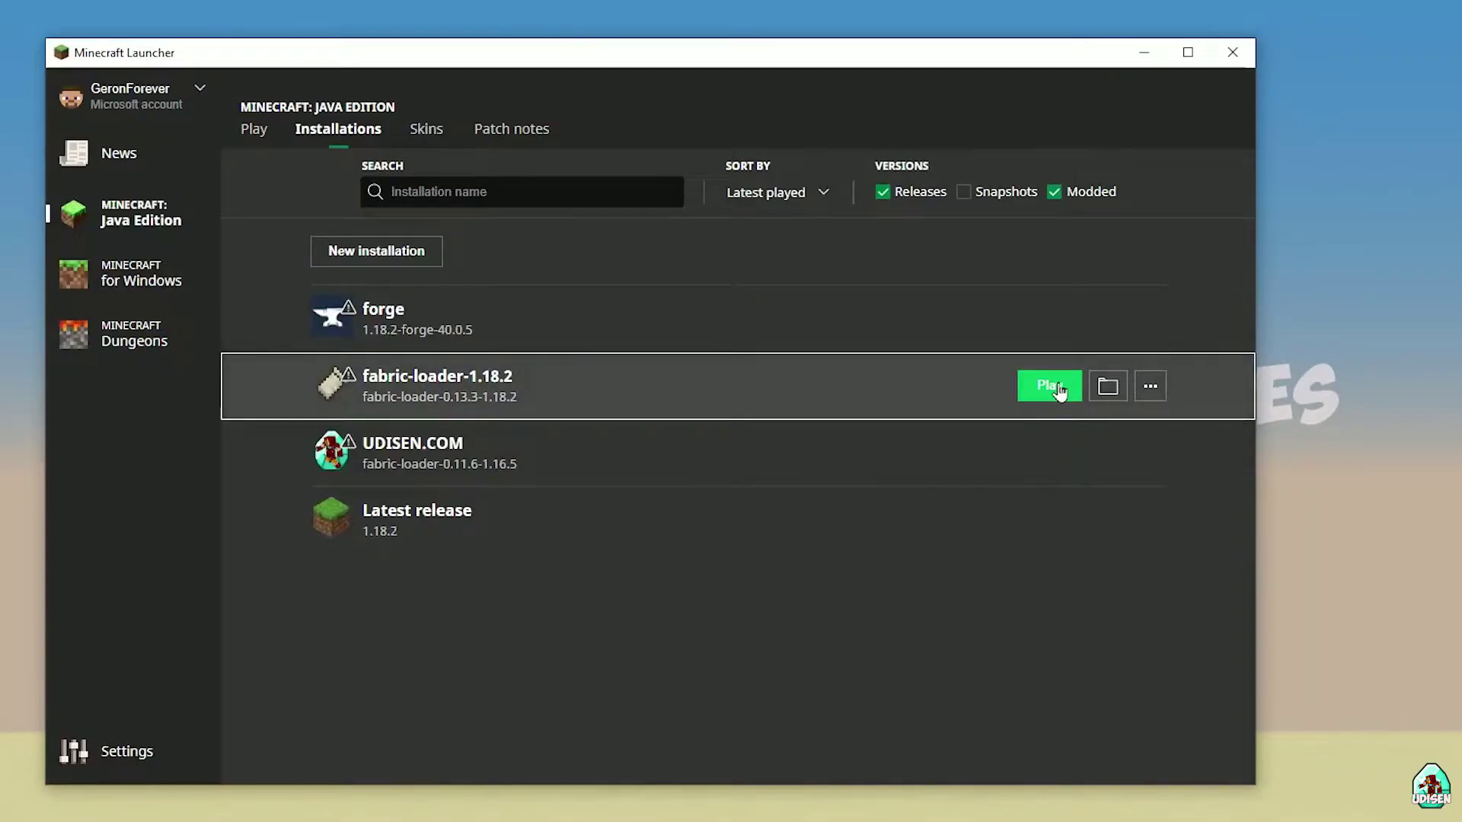
{"action": "left_click", "coordinate": [1058, 389]}
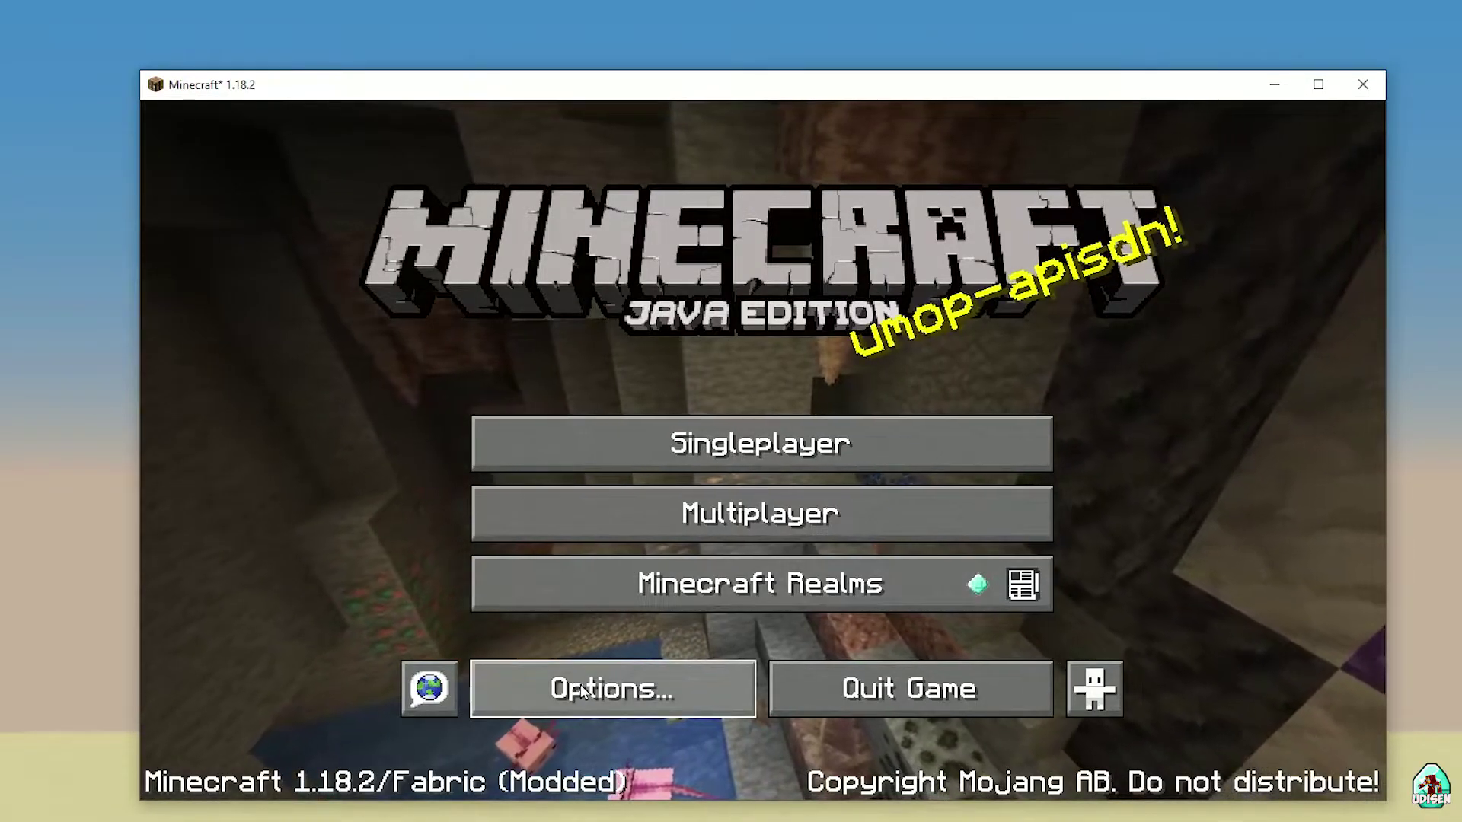
Open the empty E:\MC2\shaderpacks folder from the game's Video Settings shader pack screen
{"action": "left_click", "coordinate": [588, 690]}
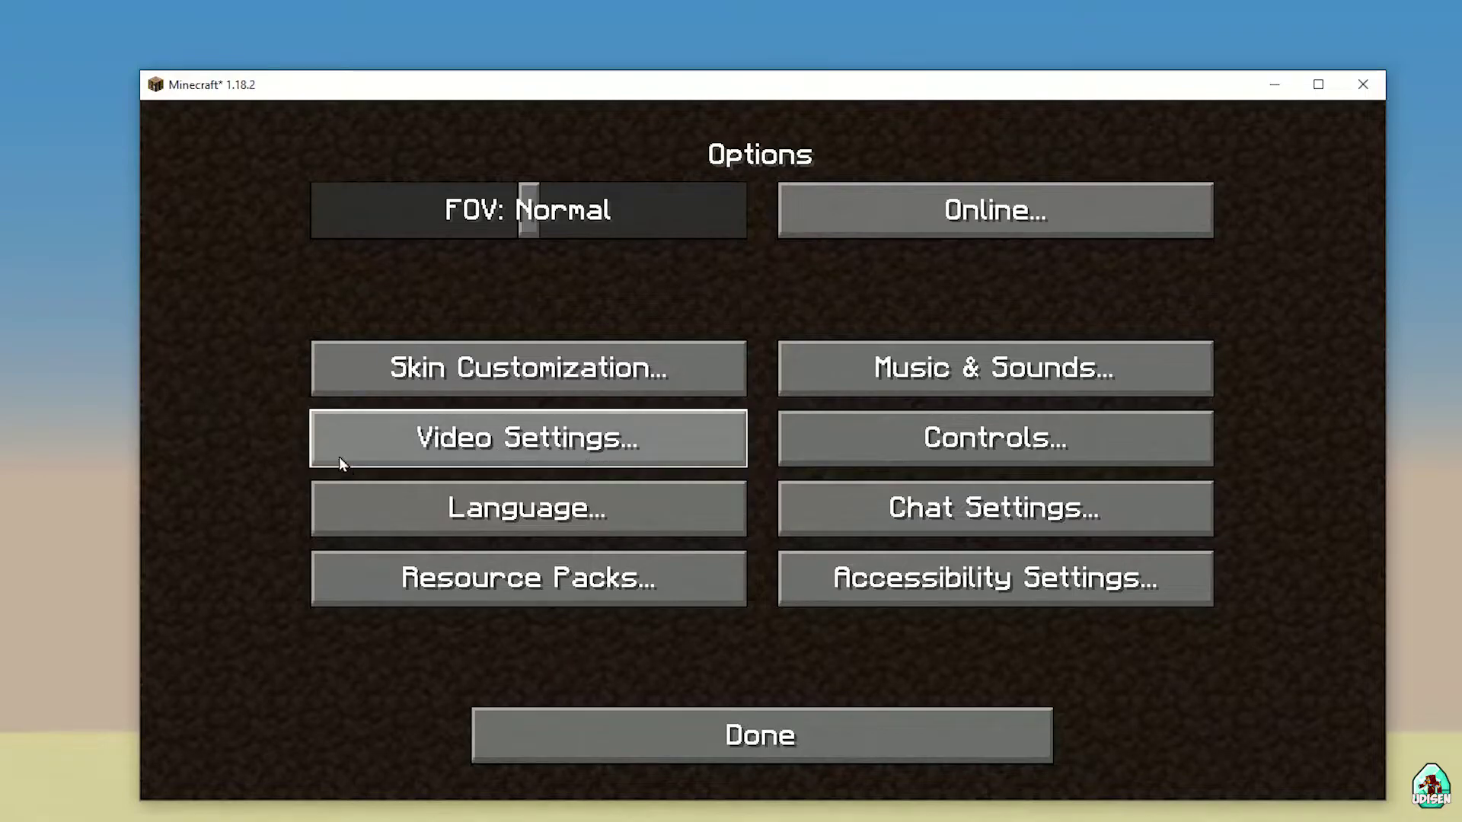
{"action": "left_click", "coordinate": [533, 452]}
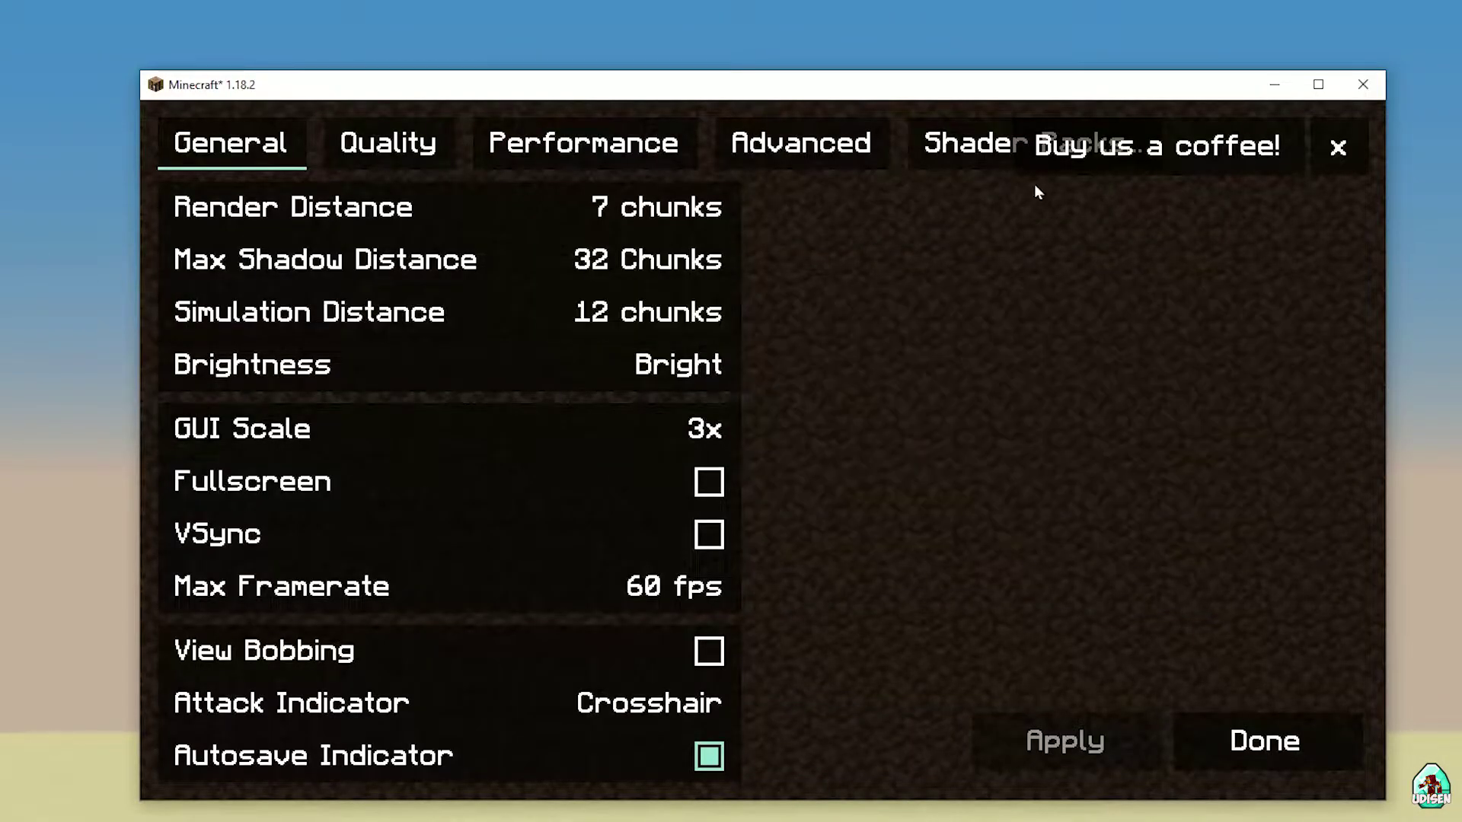
{"action": "left_click", "coordinate": [975, 146]}
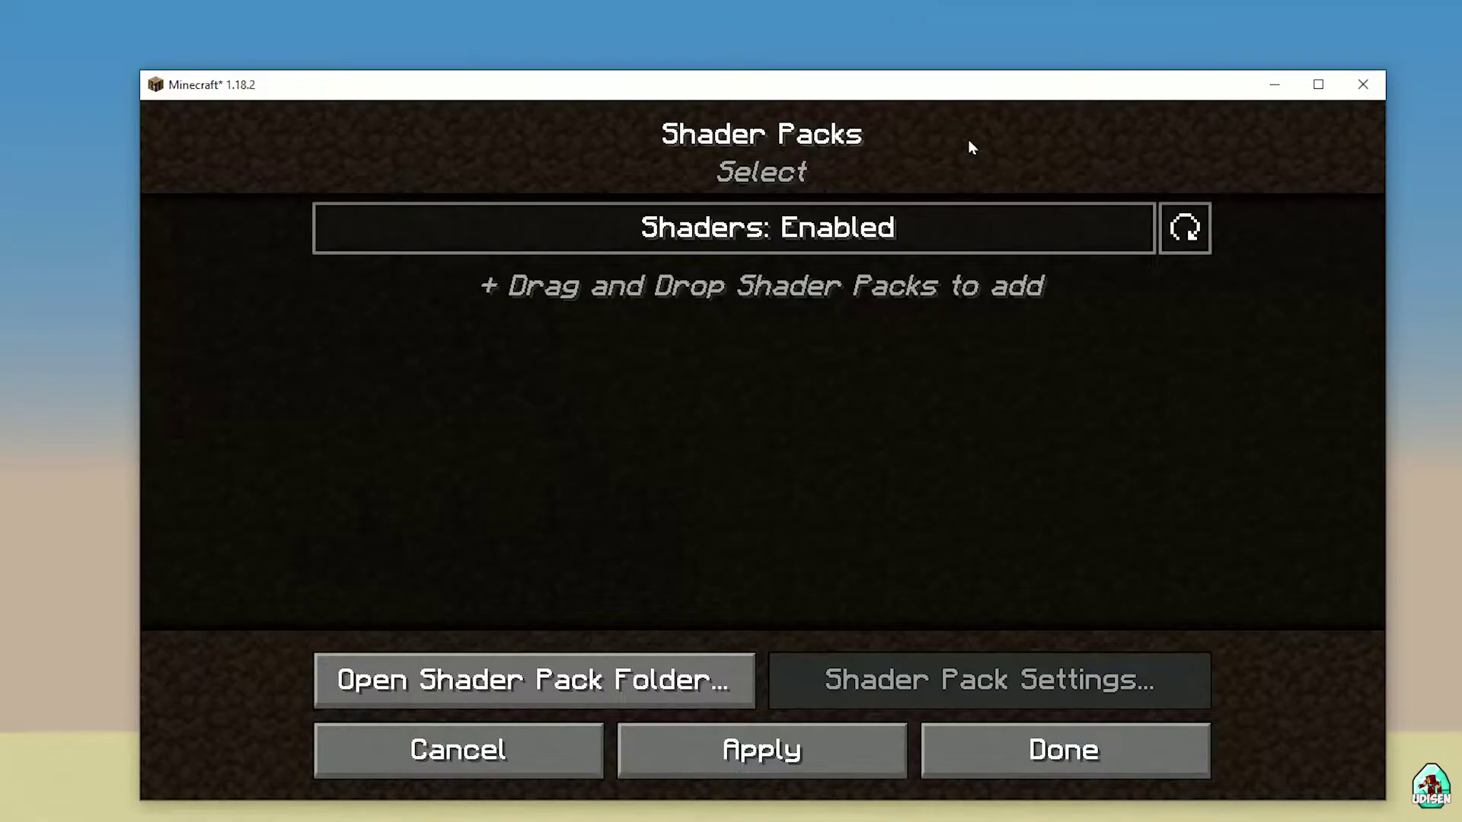
{"action": "left_click", "coordinate": [615, 679]}
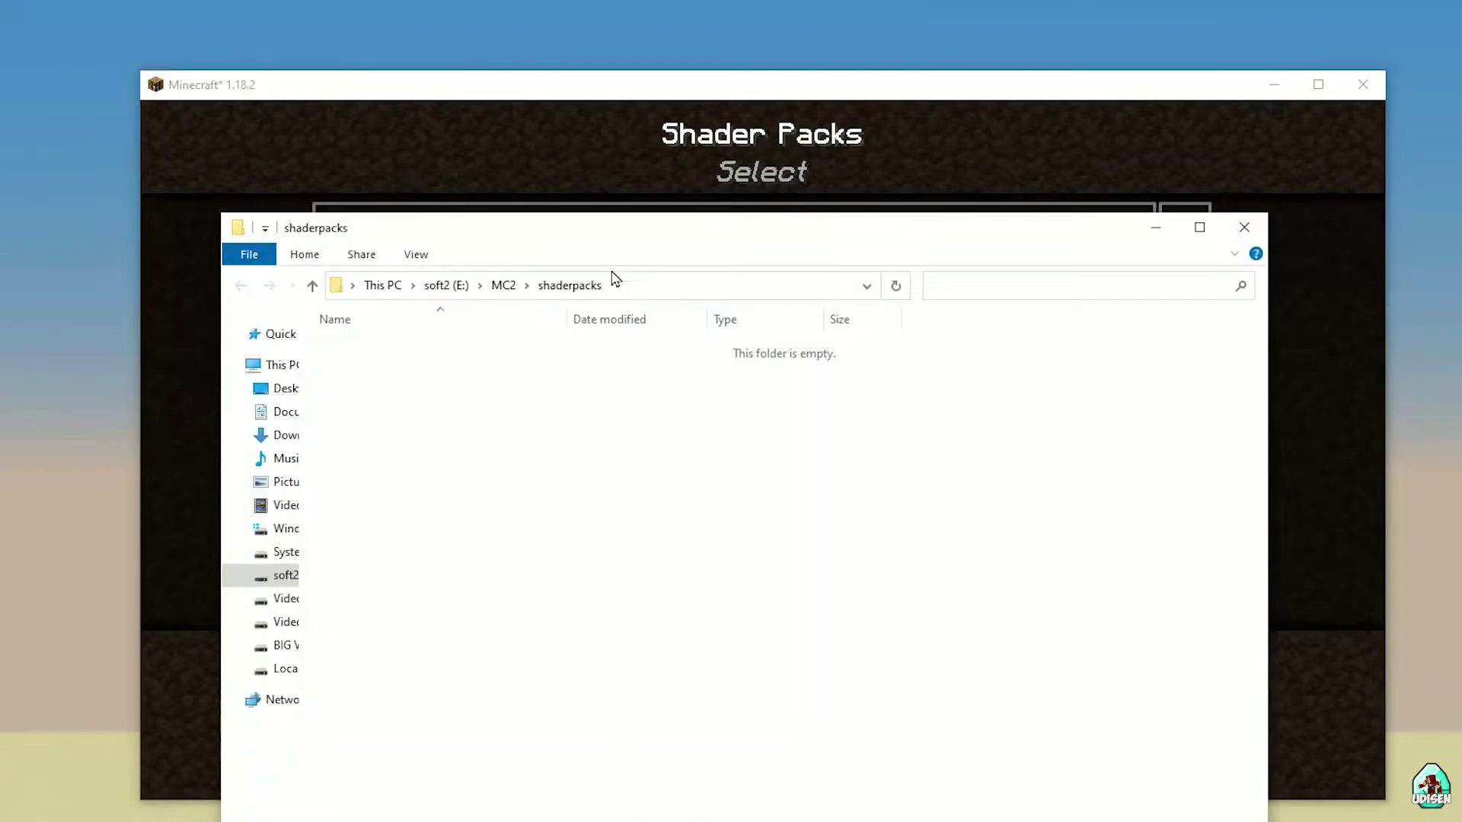
{"action": "left_click_drag", "start_coordinate": [600, 247], "coordinate": [345, 126]}
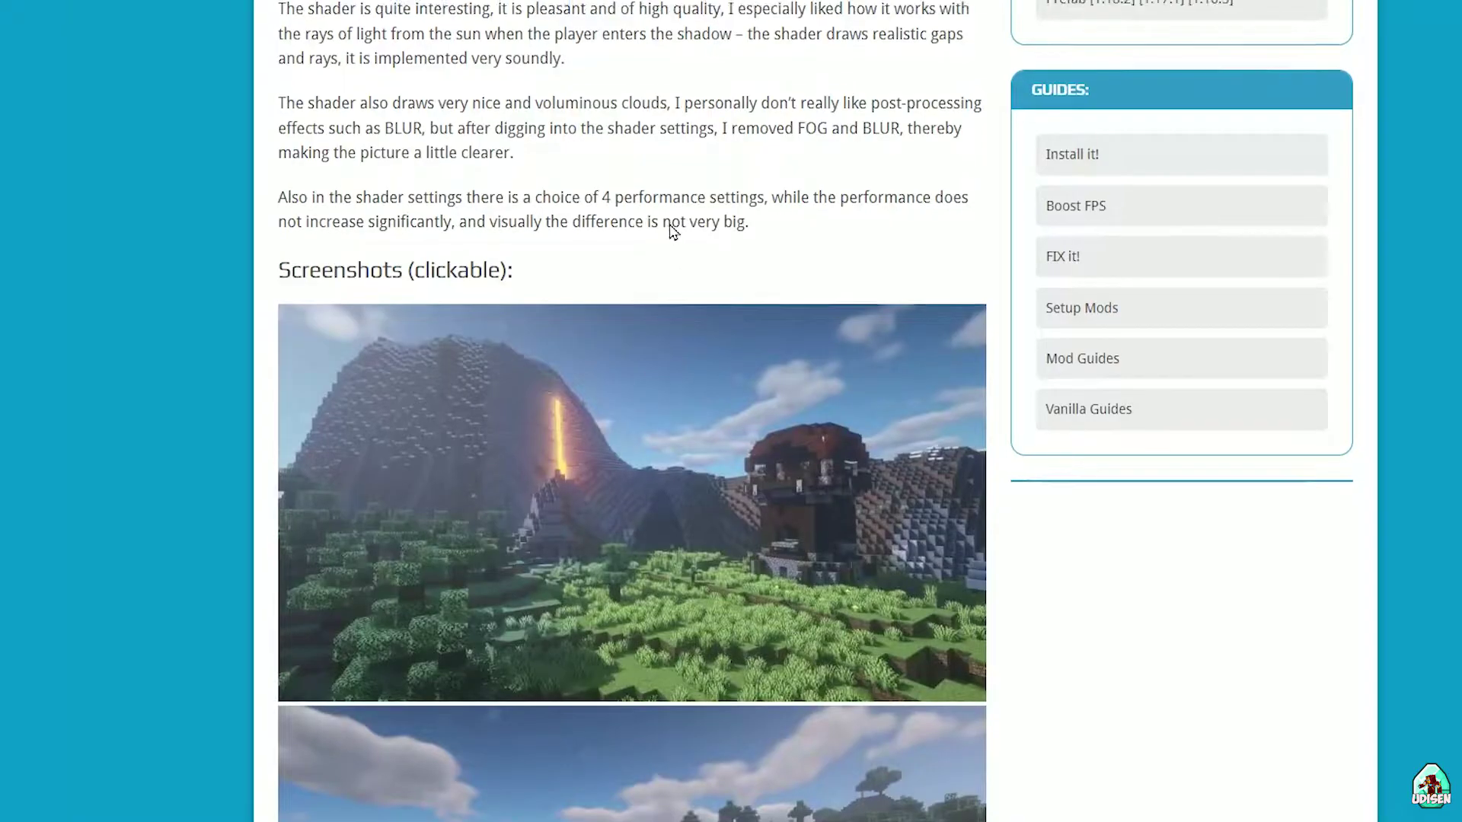
Download BSL - v1.32 (BSL_v8.1.02.1.zip) for Minecraft 1.18.2 from the CurseForge page
{"action": "scroll", "coordinate": [668, 223], "scroll_direction": "up", "scroll_amount": 12}
{"action": "scroll", "coordinate": [667, 223], "scroll_direction": "down", "scroll_amount": 10}
{"action": "scroll", "coordinate": [666, 225], "scroll_direction": "down", "scroll_amount": 20}
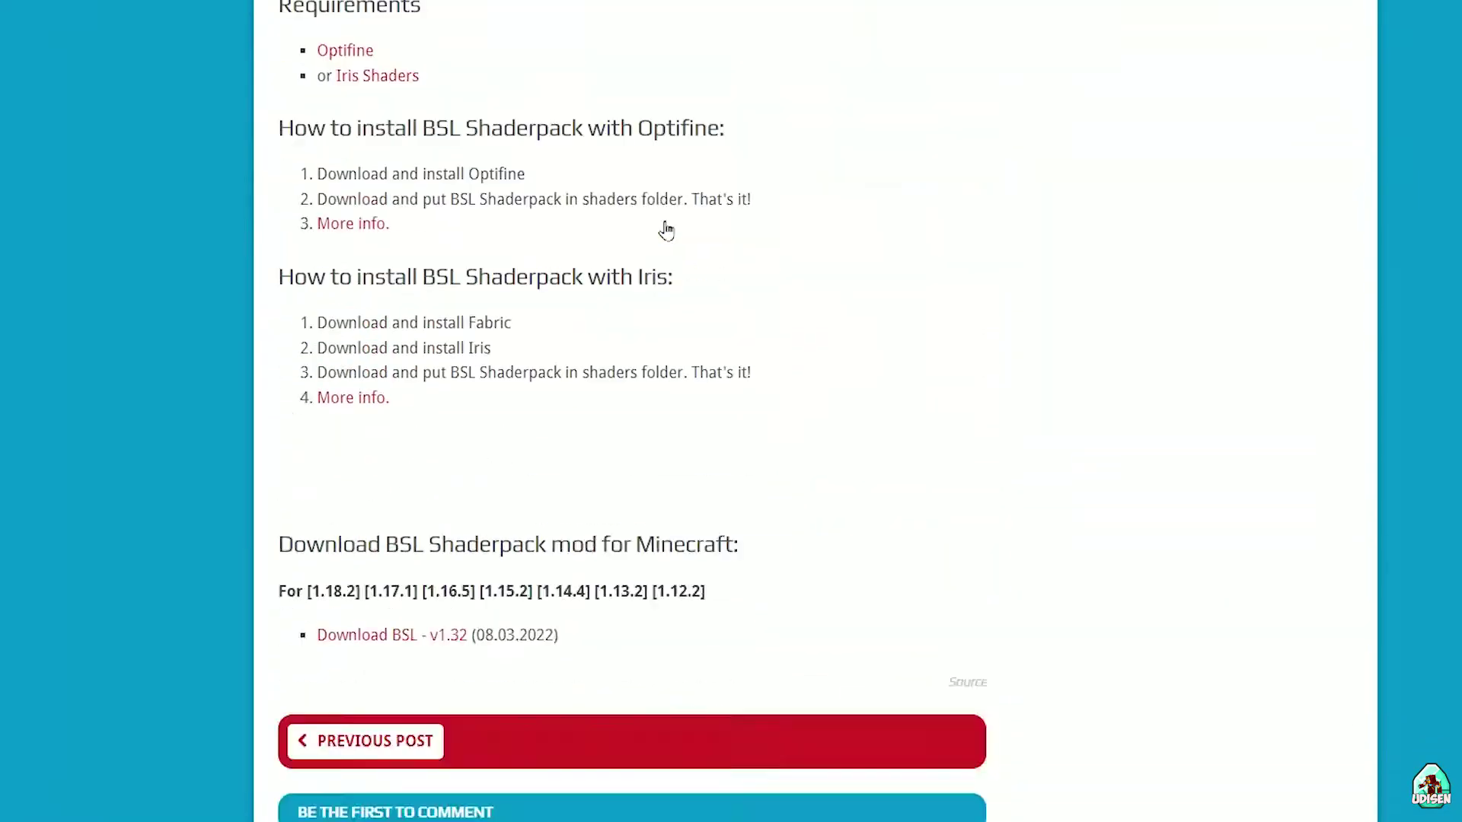
{"action": "scroll", "coordinate": [662, 228], "scroll_direction": "up", "scroll_amount": 10}
{"action": "scroll", "coordinate": [662, 228], "scroll_direction": "down", "scroll_amount": 5}
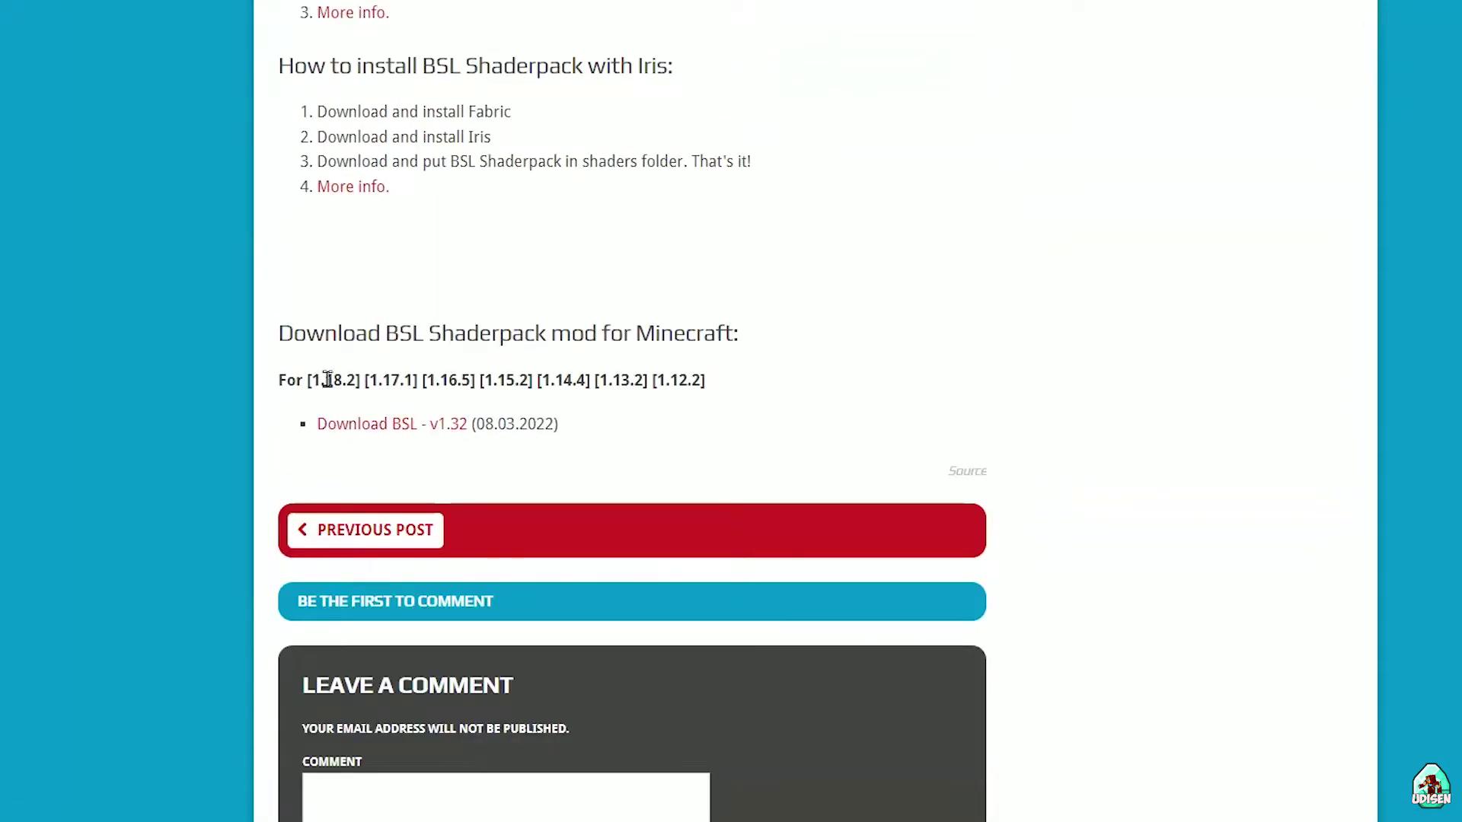
{"action": "left_click", "coordinate": [391, 426]}
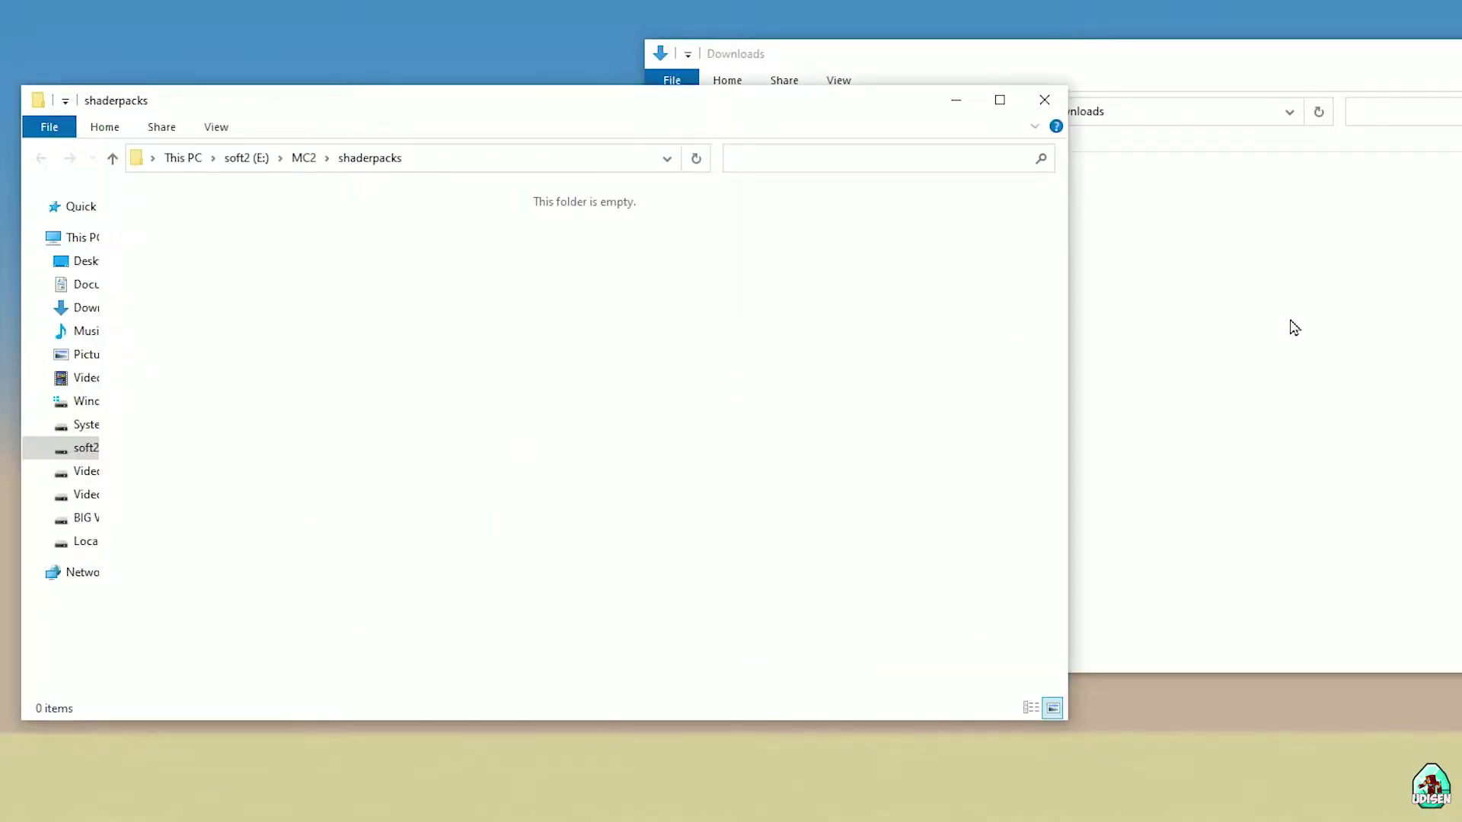
Copy BSL_v8.1.02.1.zip from Downloads into E:\MC2\shaderpacks and return to Minecraft
{"action": "left_click", "coordinate": [1294, 327]}
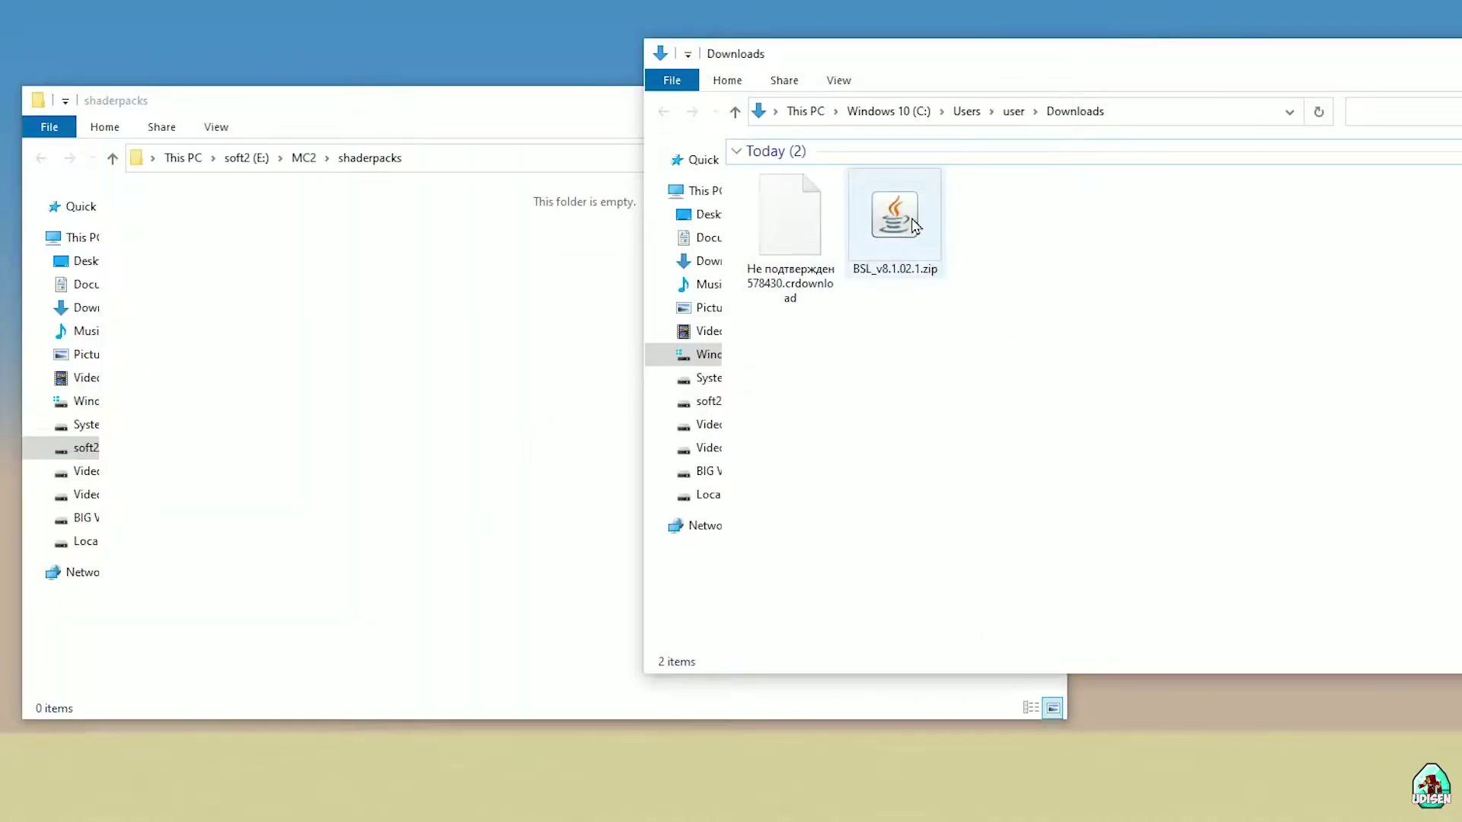
{"action": "left_click_drag", "start_coordinate": [914, 225], "coordinate": [307, 203]}
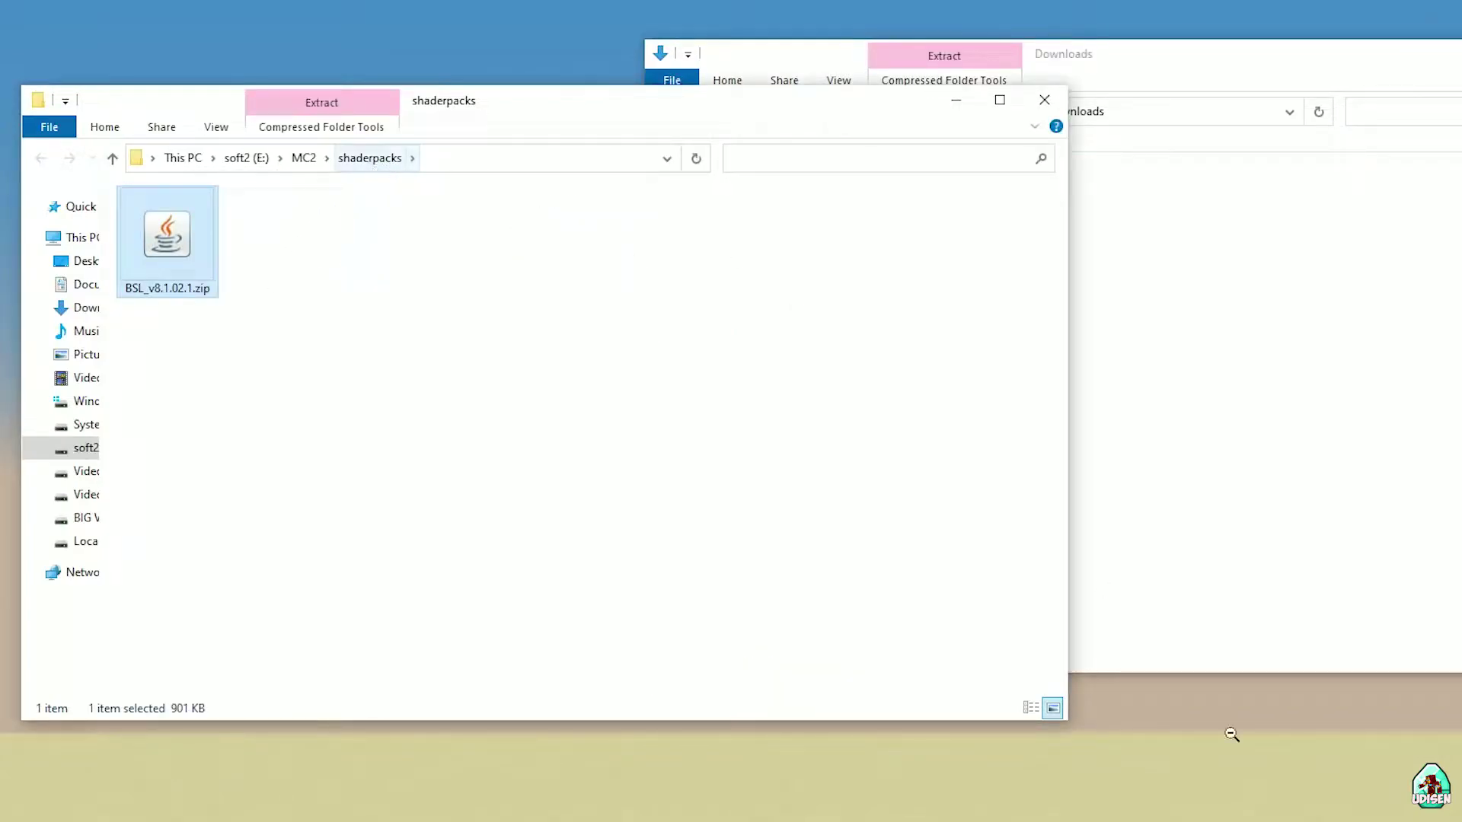
{"action": "key", "text": "alt+Tab"}
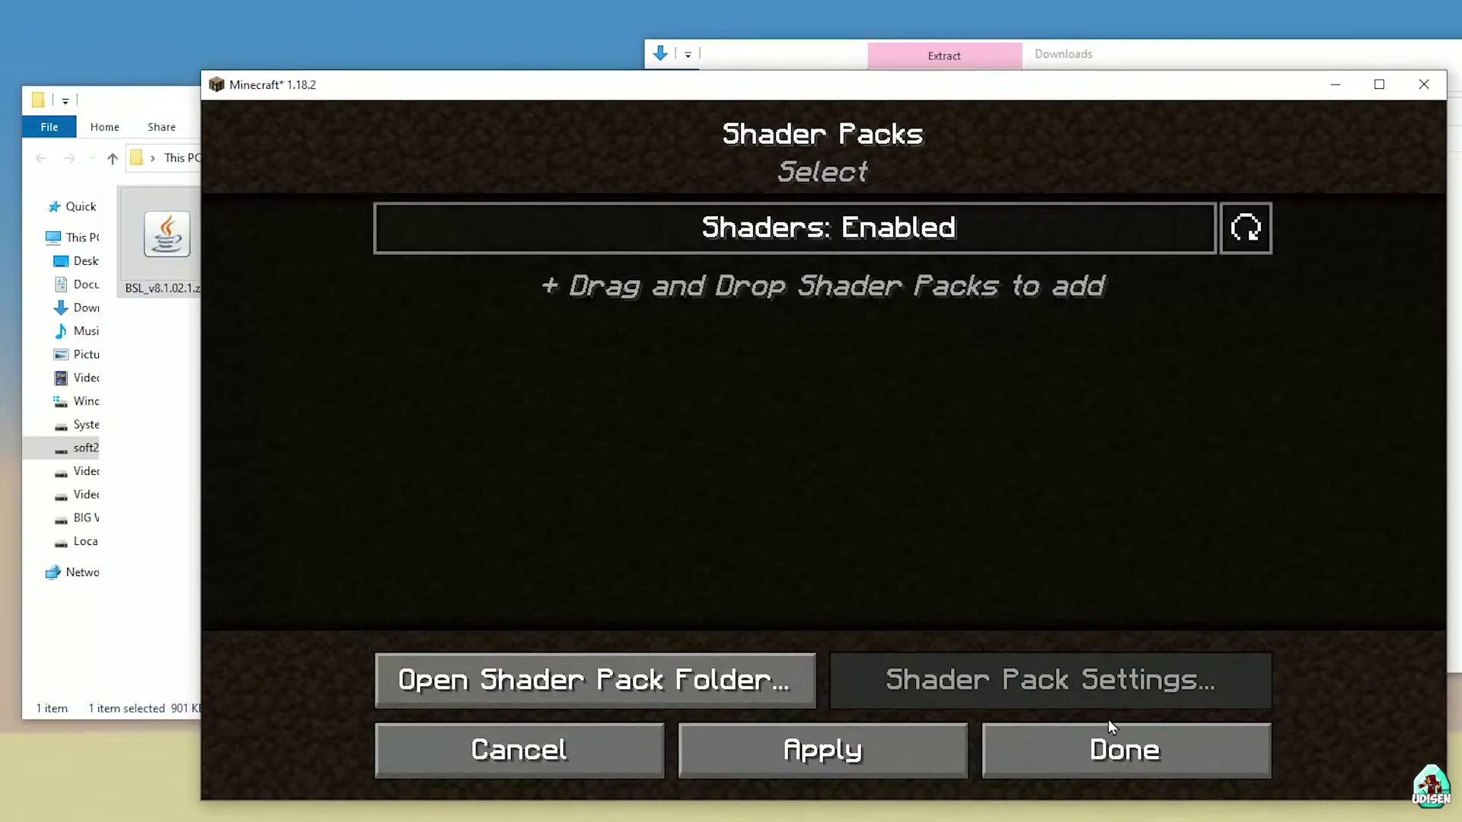
Refresh the shader pack list and select BSL_v8.1.02.1.zip as the active pack
{"action": "left_click", "coordinate": [596, 758]}
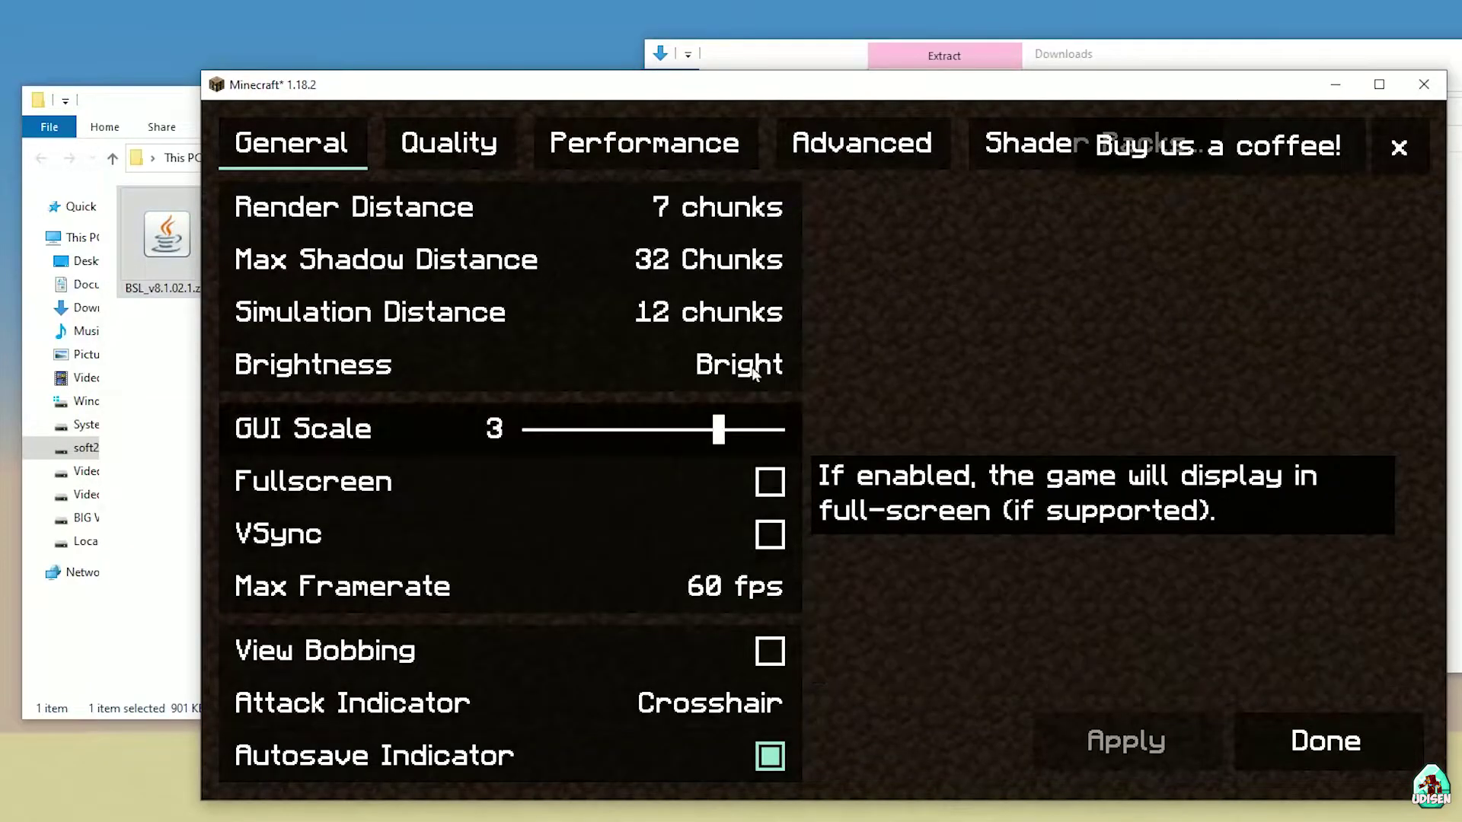
{"action": "left_click", "coordinate": [1000, 149]}
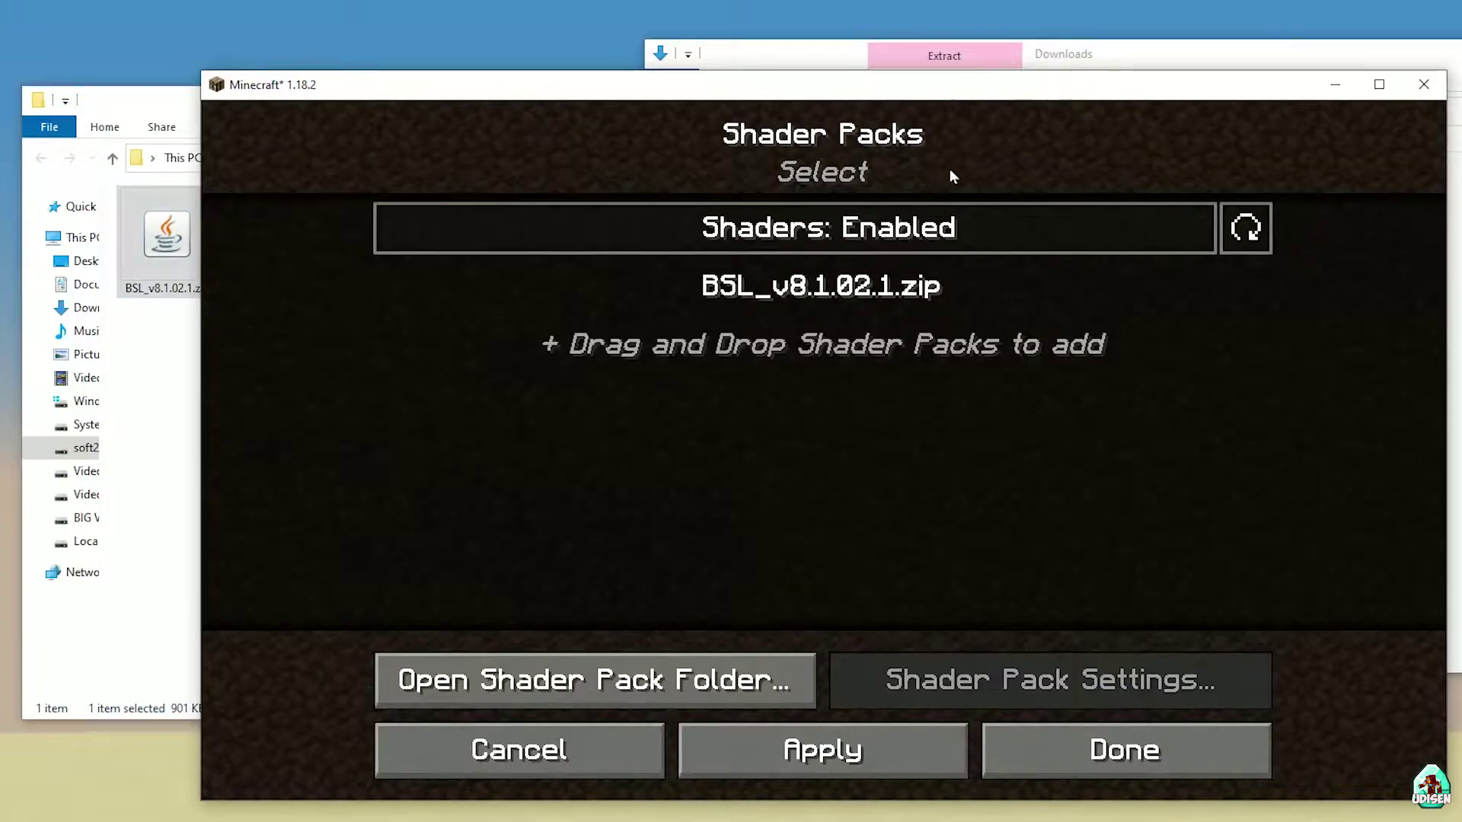
{"action": "left_click", "coordinate": [771, 293]}
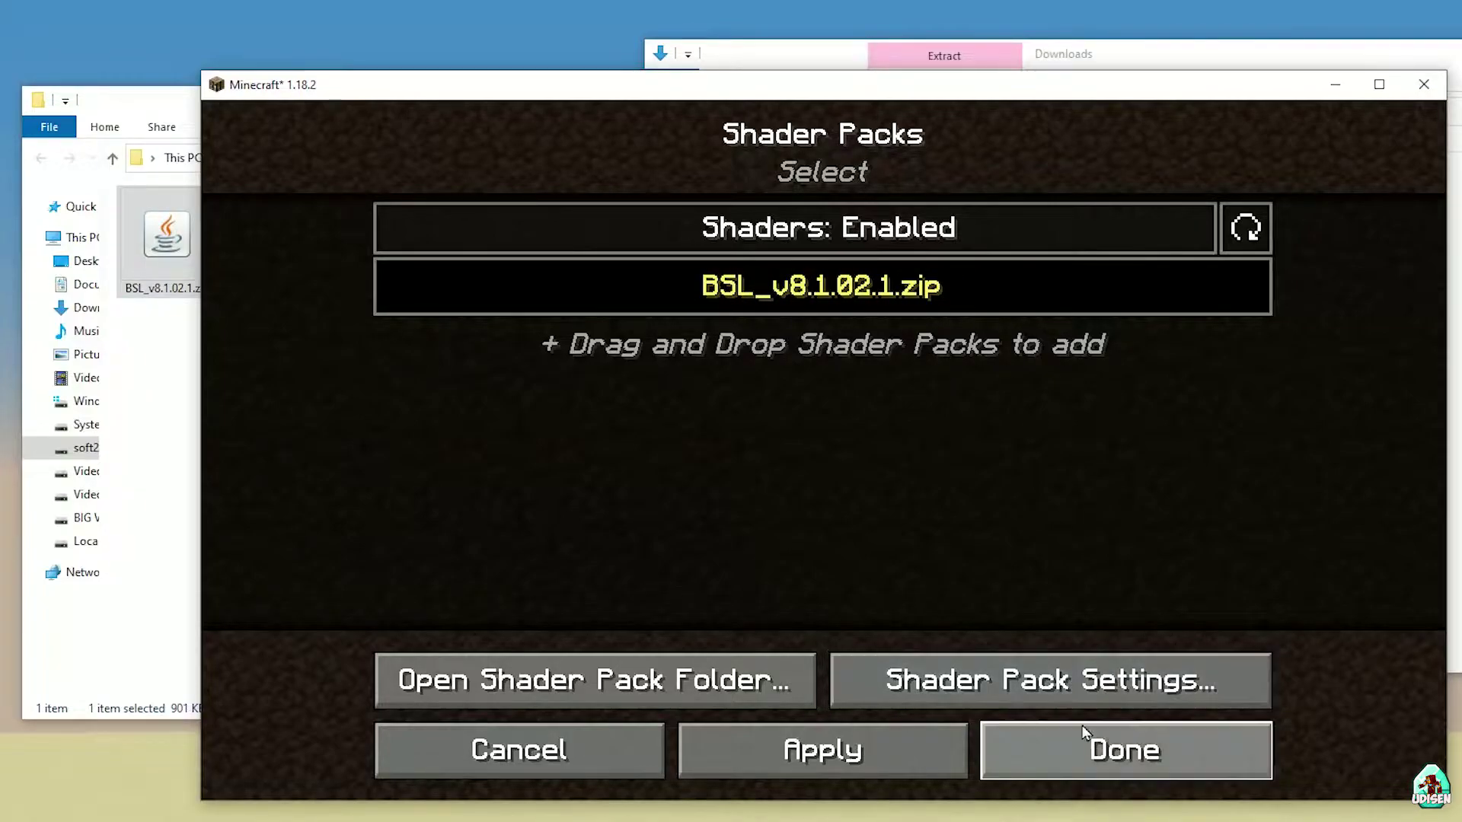
Review the BSL Water settings in Shader Pack Settings, then apply with Done
{"action": "left_click", "coordinate": [1066, 697]}
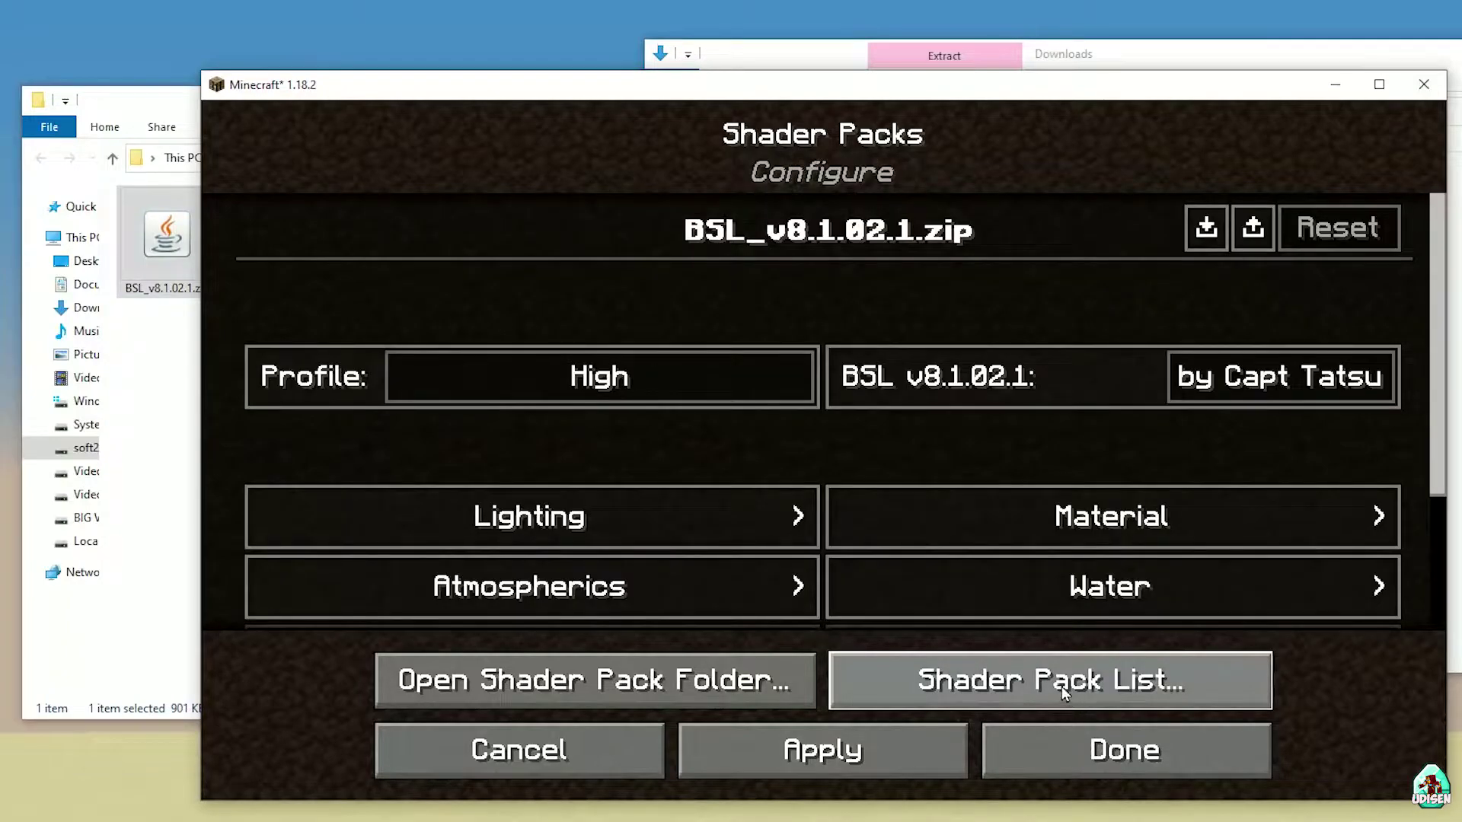
{"action": "scroll", "coordinate": [1200, 423], "scroll_direction": "down", "scroll_amount": 5}
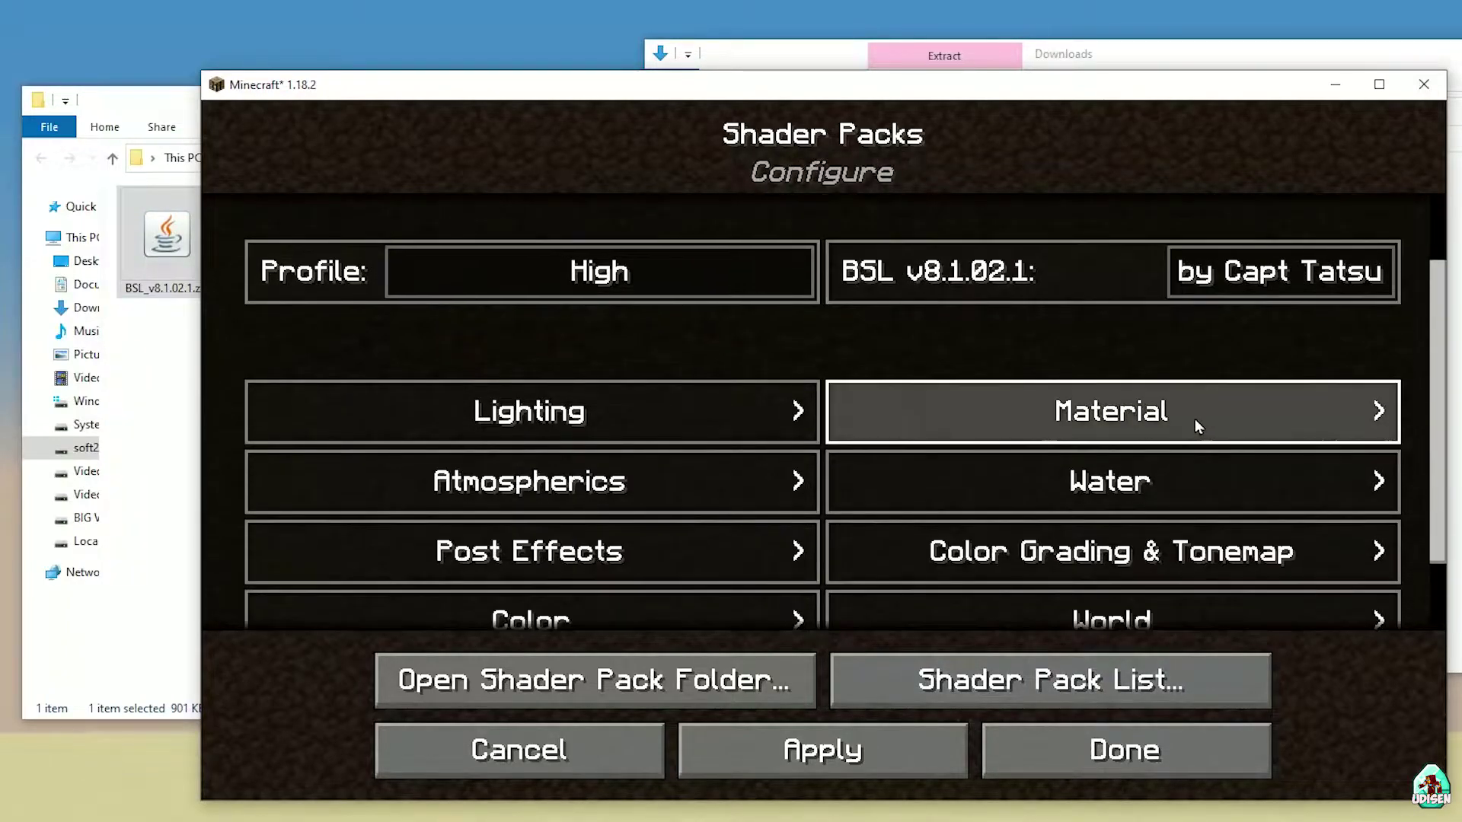
{"action": "left_click", "coordinate": [1184, 398]}
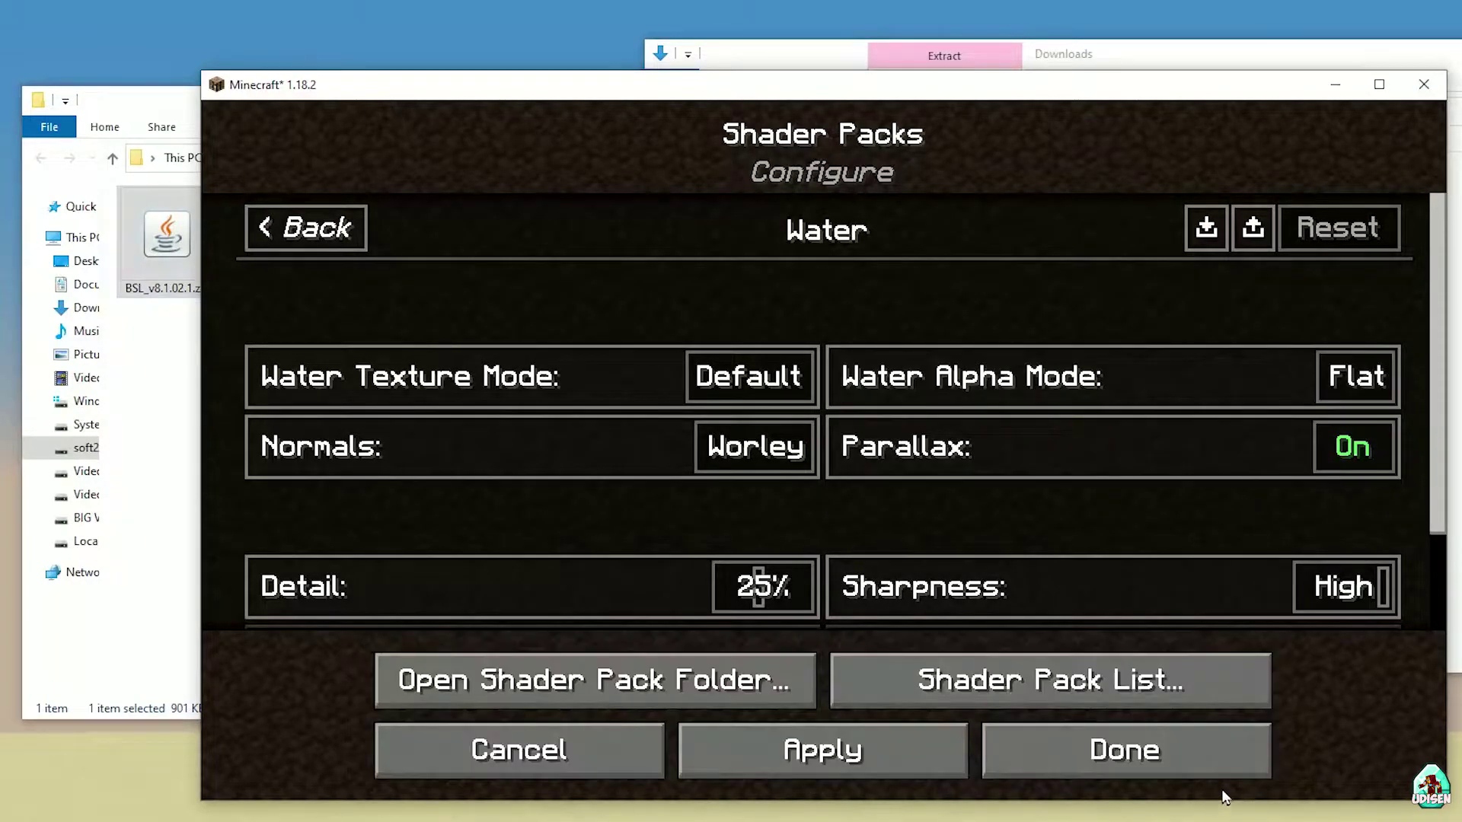
{"action": "left_click", "coordinate": [1194, 763]}
Load the top New World from Singleplayer and minimize the folder windows covering the game
{"action": "left_click", "coordinate": [1294, 748]}
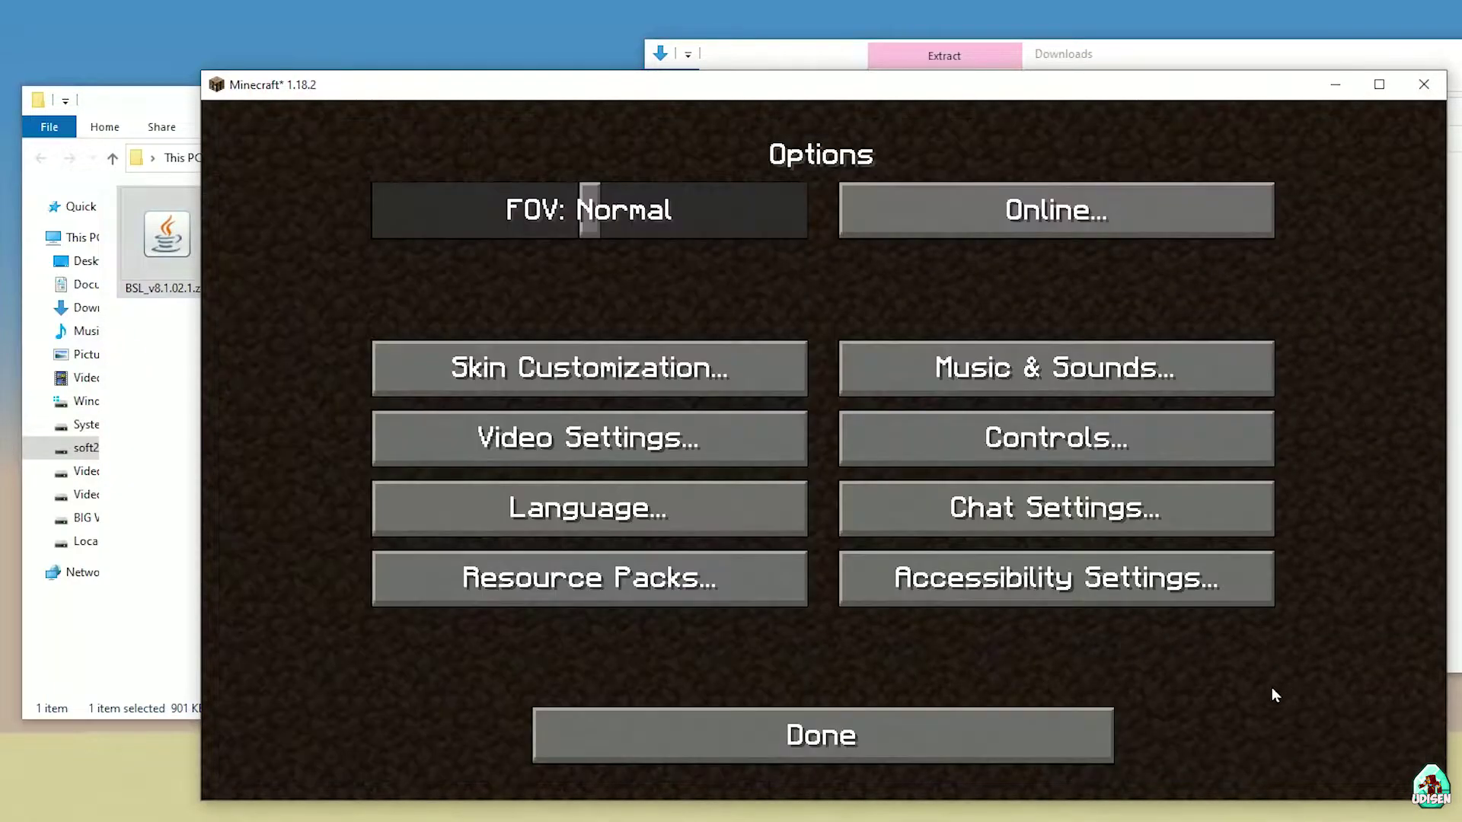
{"action": "left_click", "coordinate": [852, 735]}
{"action": "left_click", "coordinate": [860, 451]}
{"action": "double_click", "coordinate": [757, 298]}
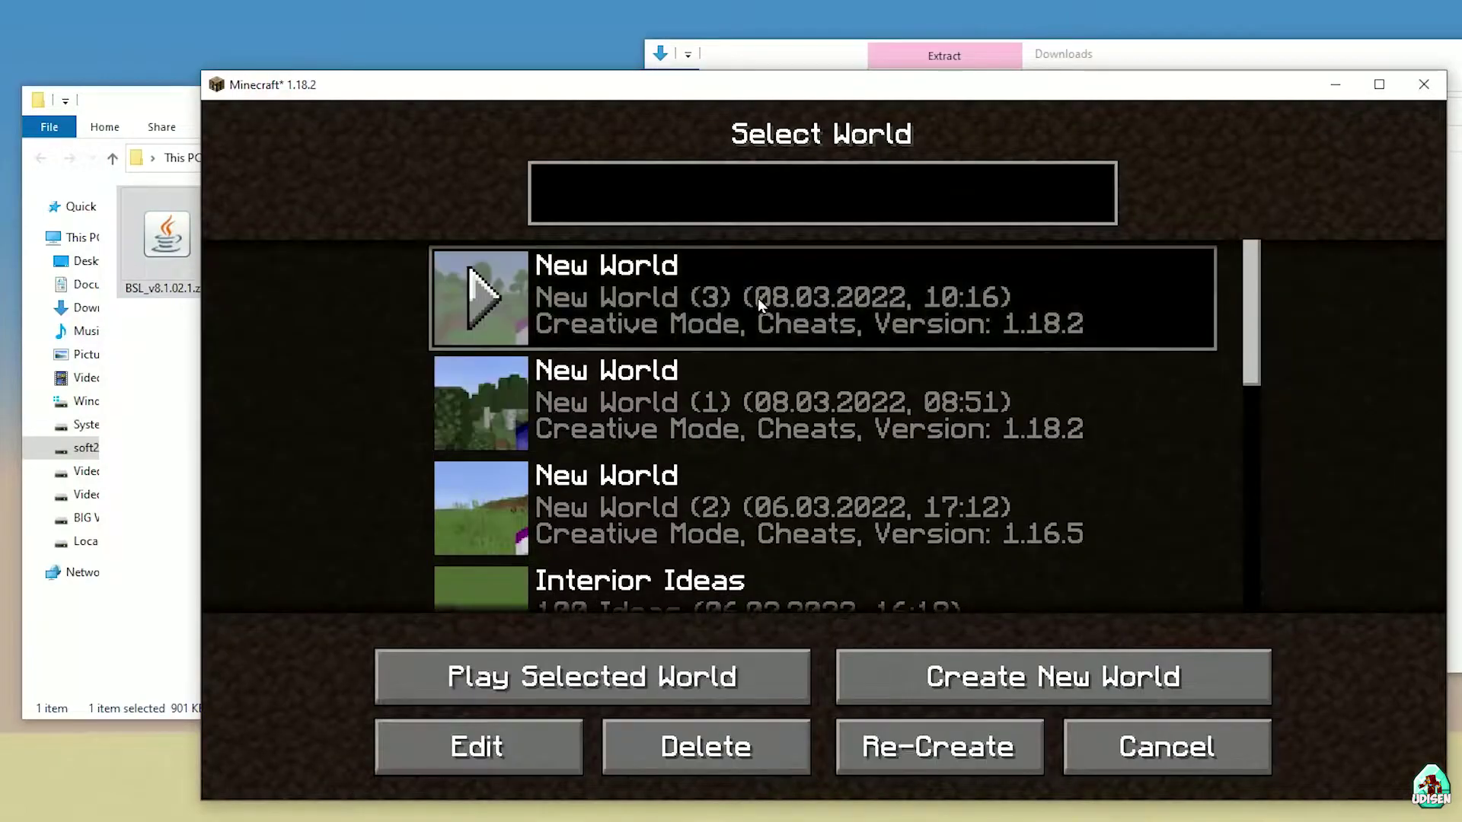
{"action": "left_click", "coordinate": [1418, 57]}
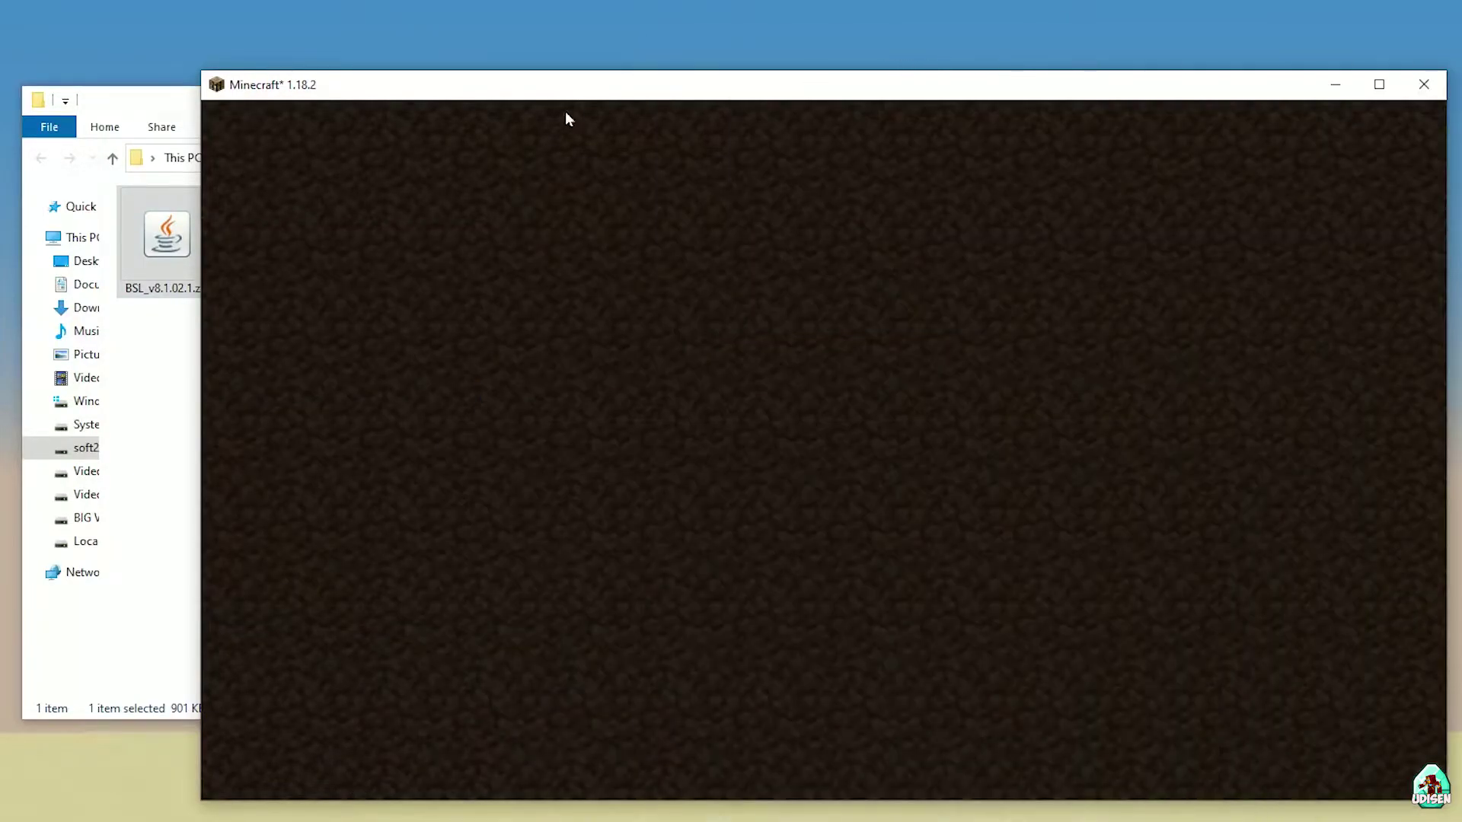
{"action": "left_click", "coordinate": [99, 96]}
{"action": "left_click", "coordinate": [970, 99]}
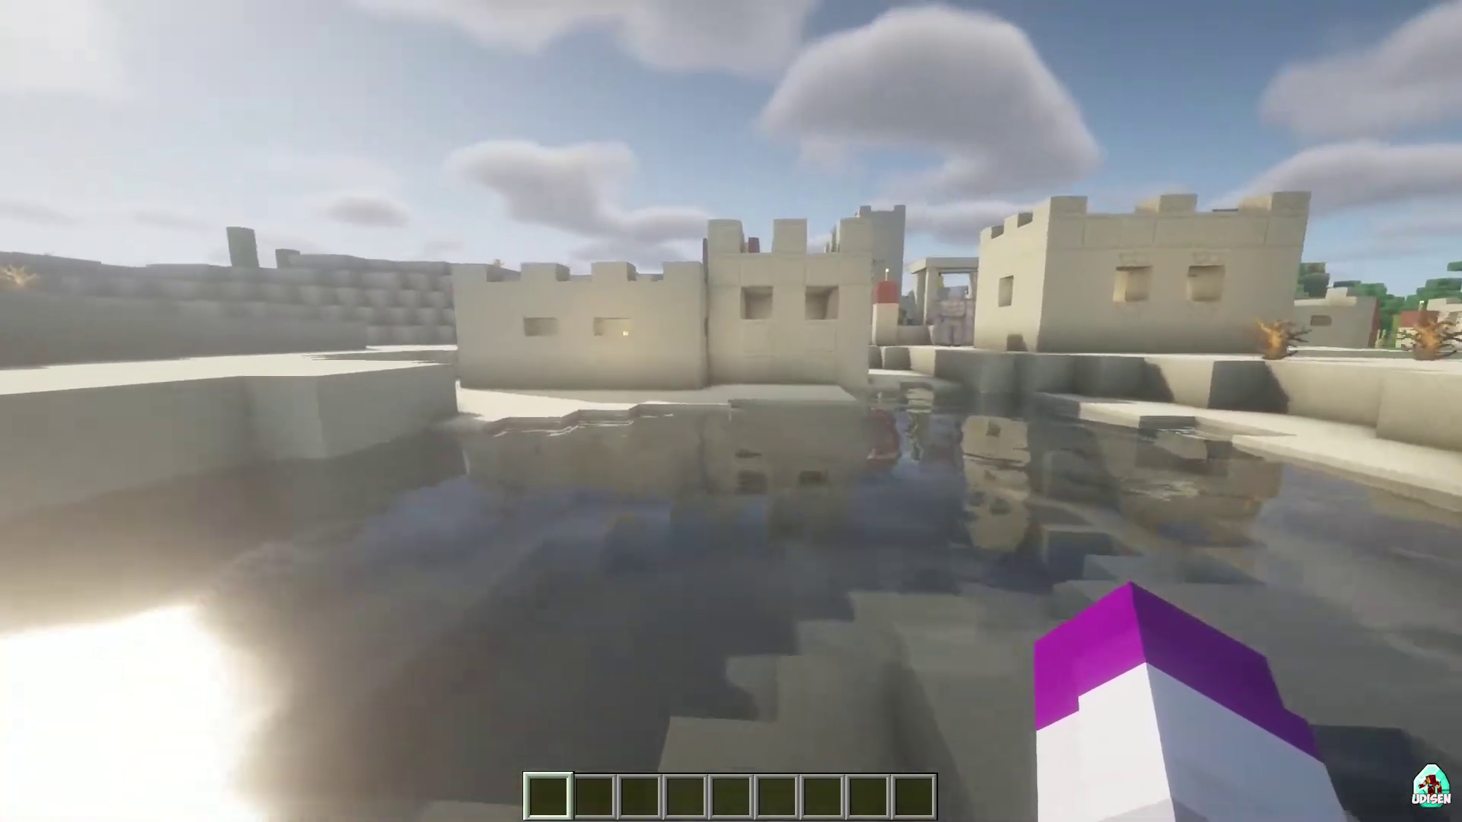
Open the creative inventory on Search Items and clear the mistyped search text
{"action": "key", "text": "e"}
{"action": "left_click", "coordinate": [911, 223]}
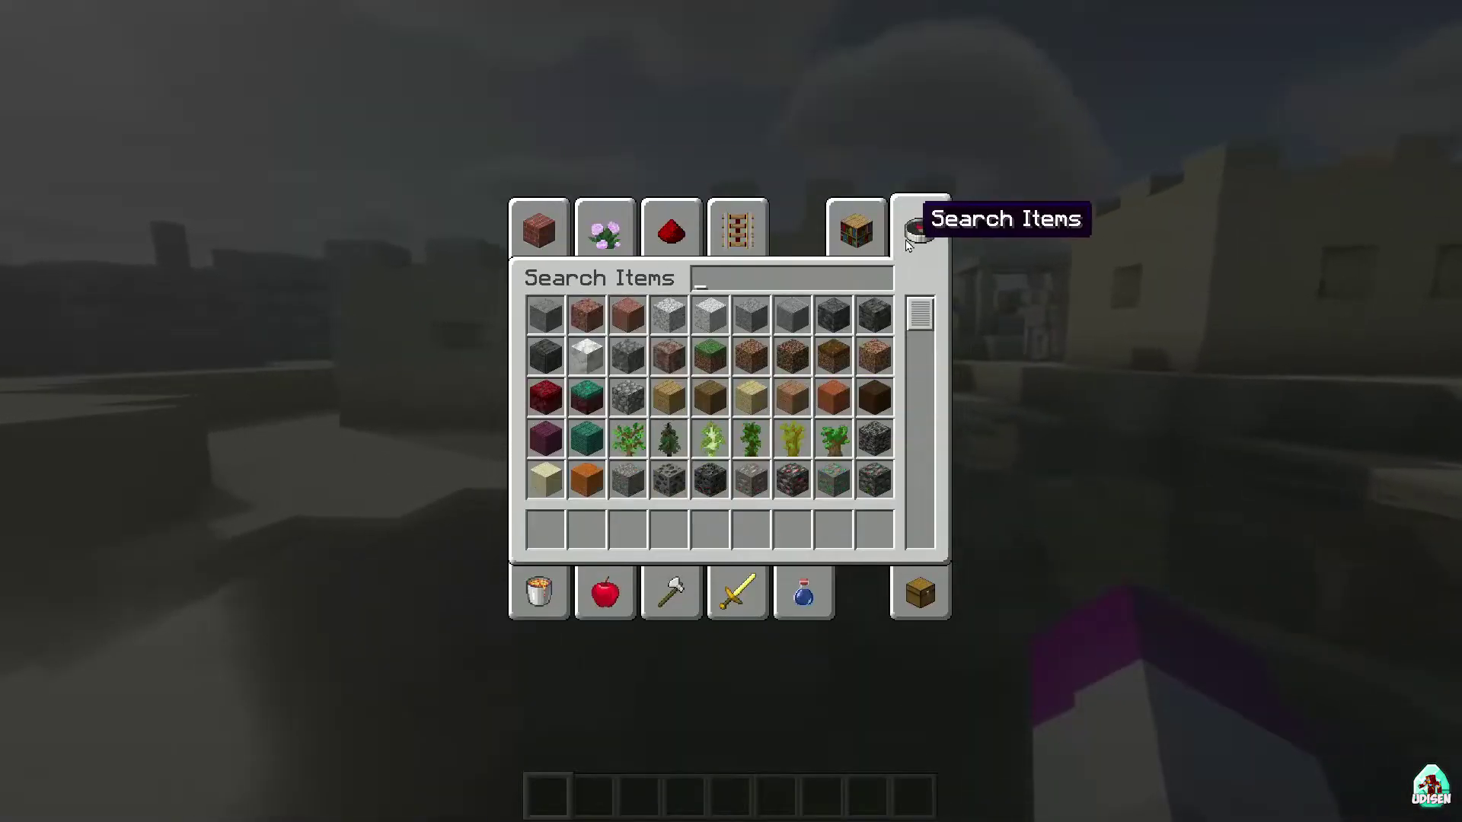
{"action": "type", "text": "цфеу"}
{"action": "key", "text": "BackSpace"}
{"action": "key", "text": "BackSpace"}
{"action": "key", "text": "BackSpace"}
{"action": "key", "text": "BackSpace"}
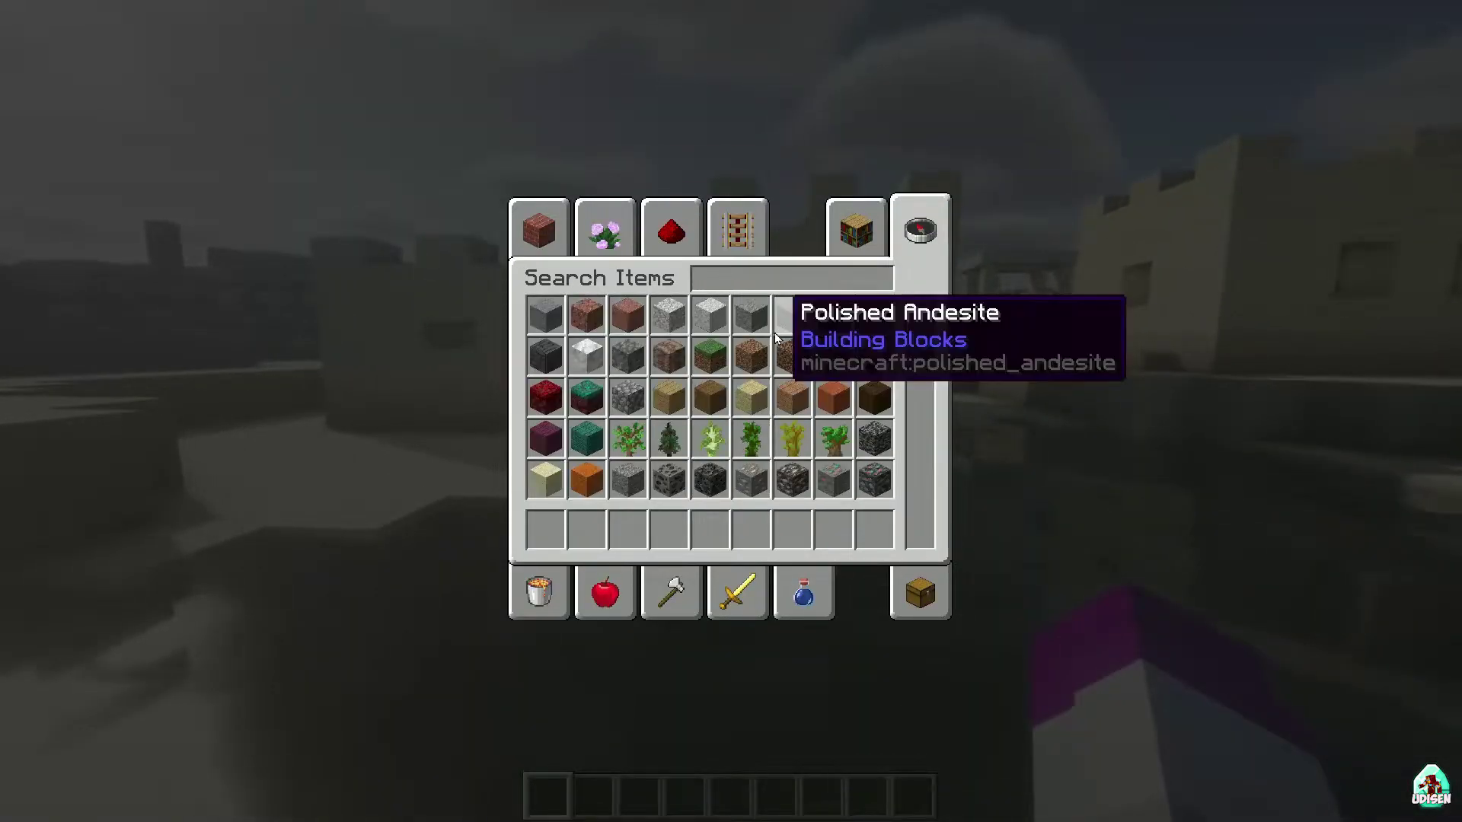